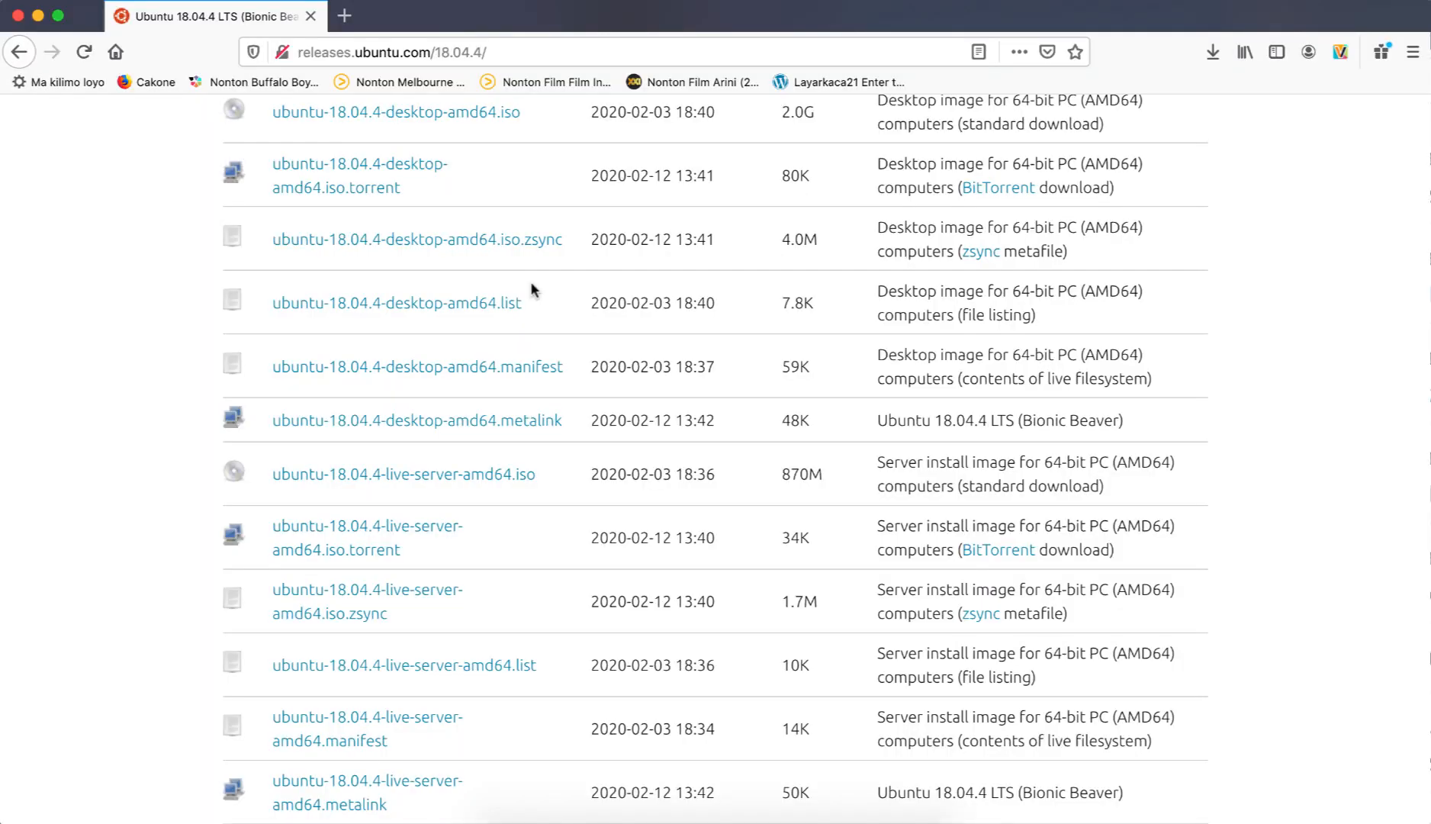
Return from the Ubuntu 18.04.4 releases page to the Ubuntu Desktop download page.
scroll(532, 289, up, 10)
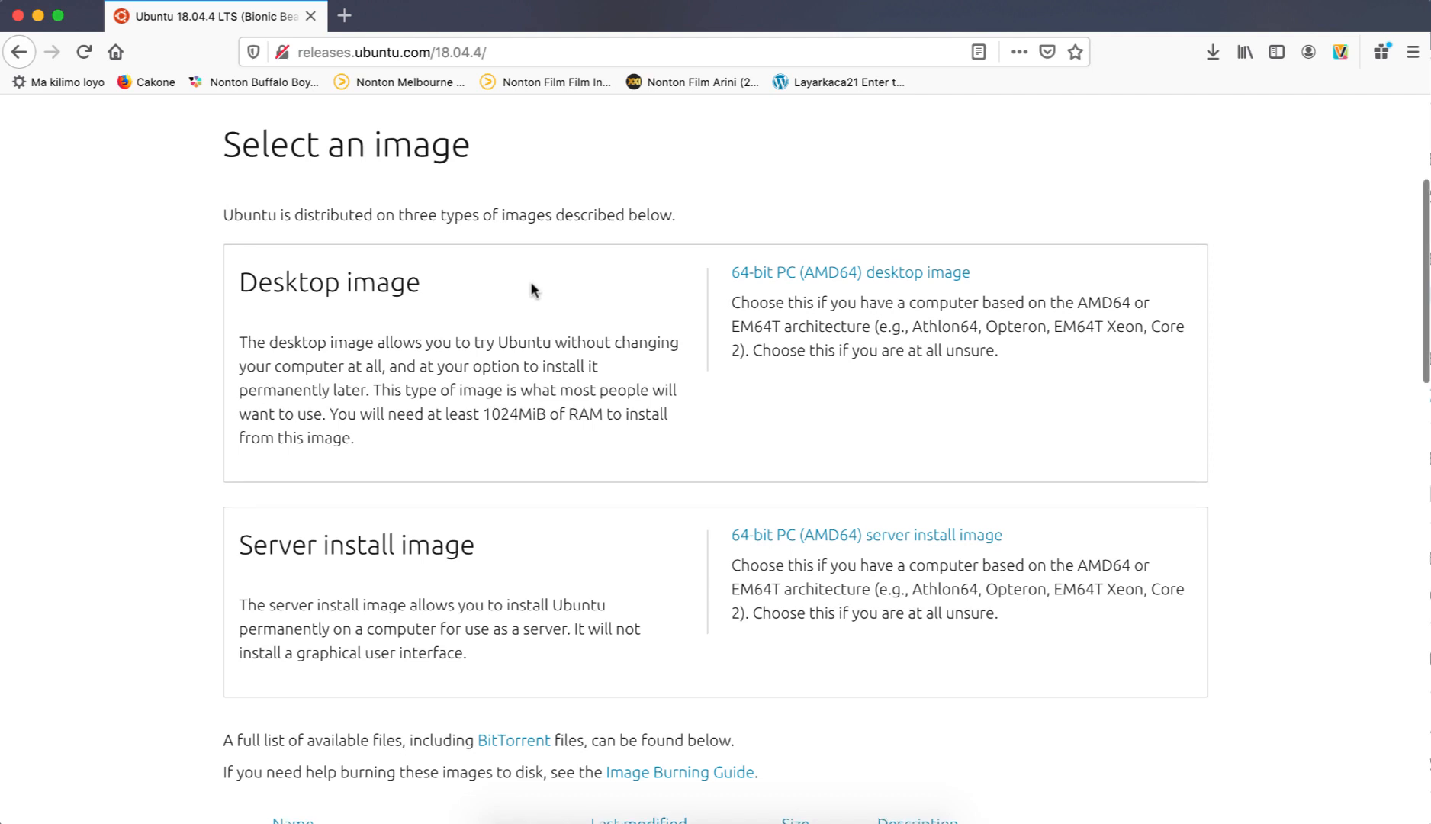
scroll(530, 280, up, 4)
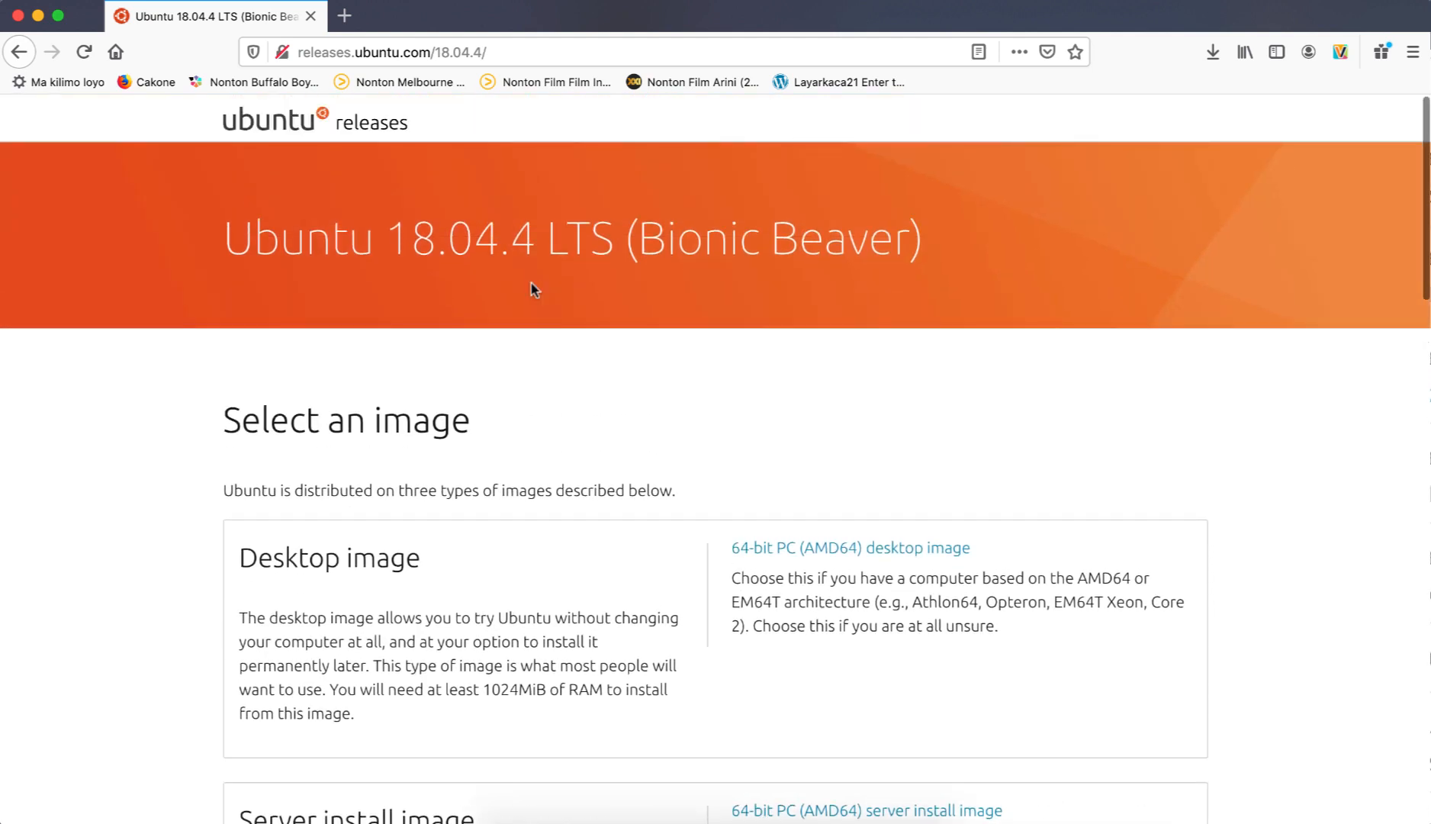
click(521, 53)
click(525, 52)
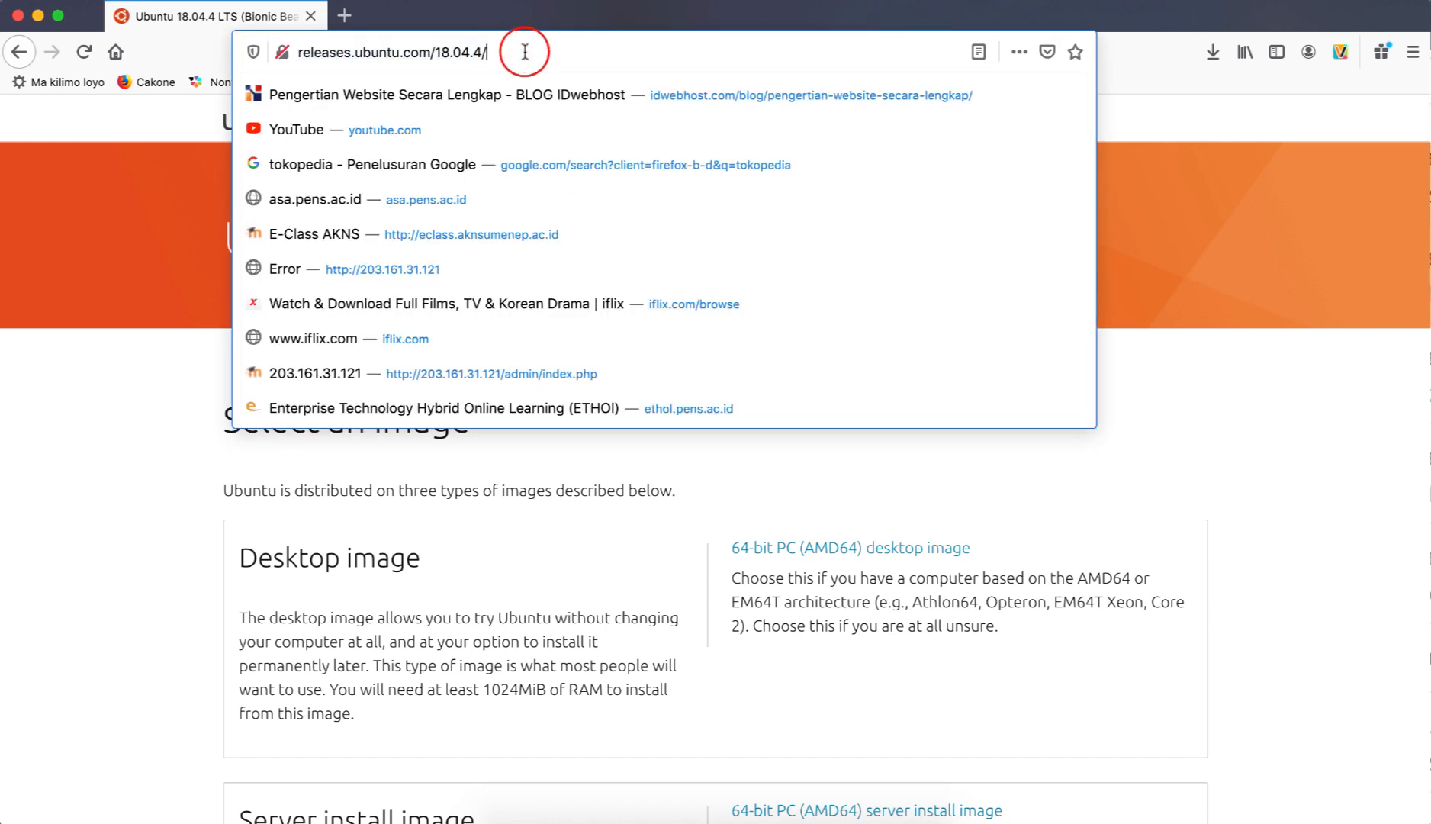
key(BackSpace)
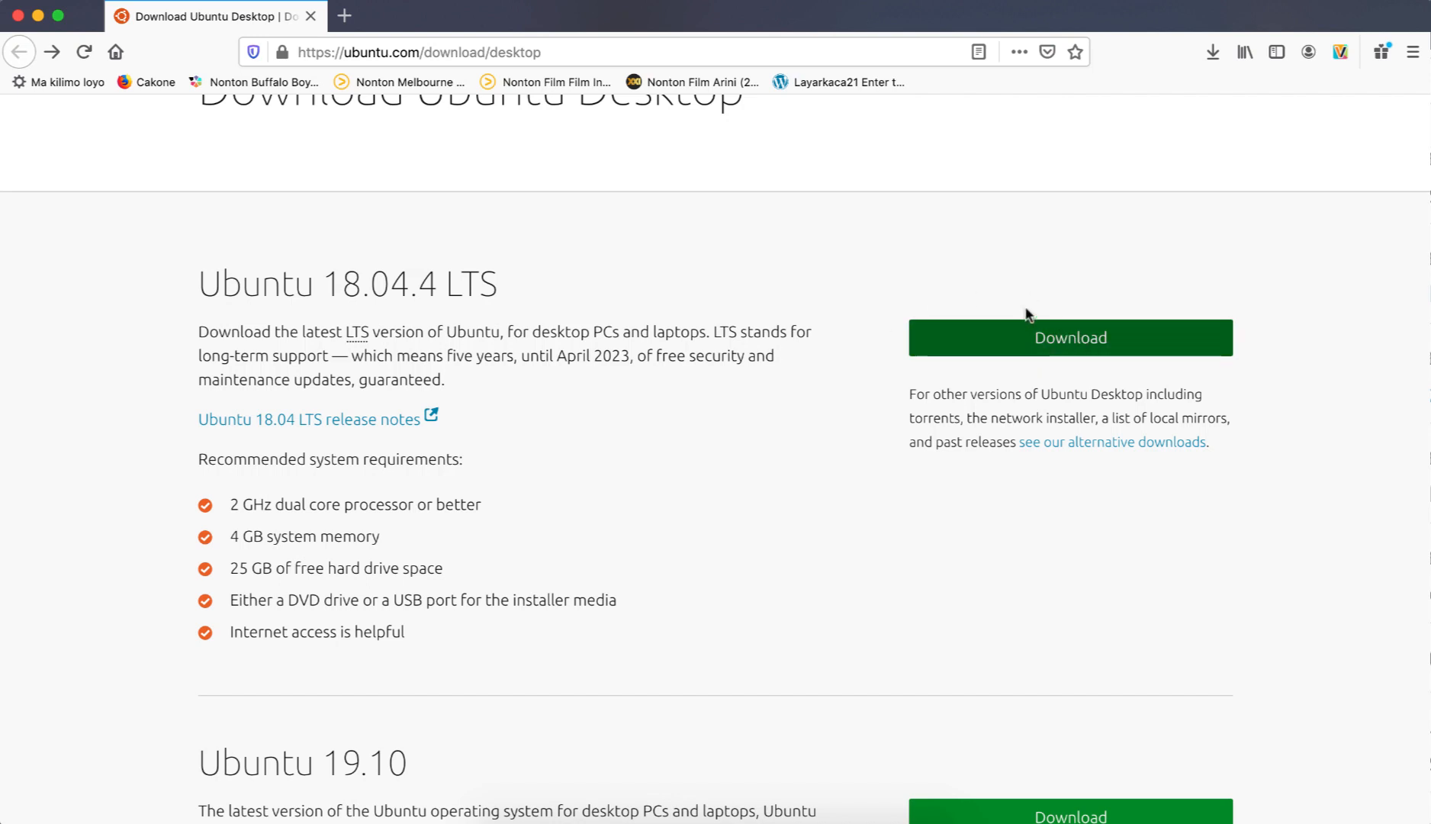
click(995, 335)
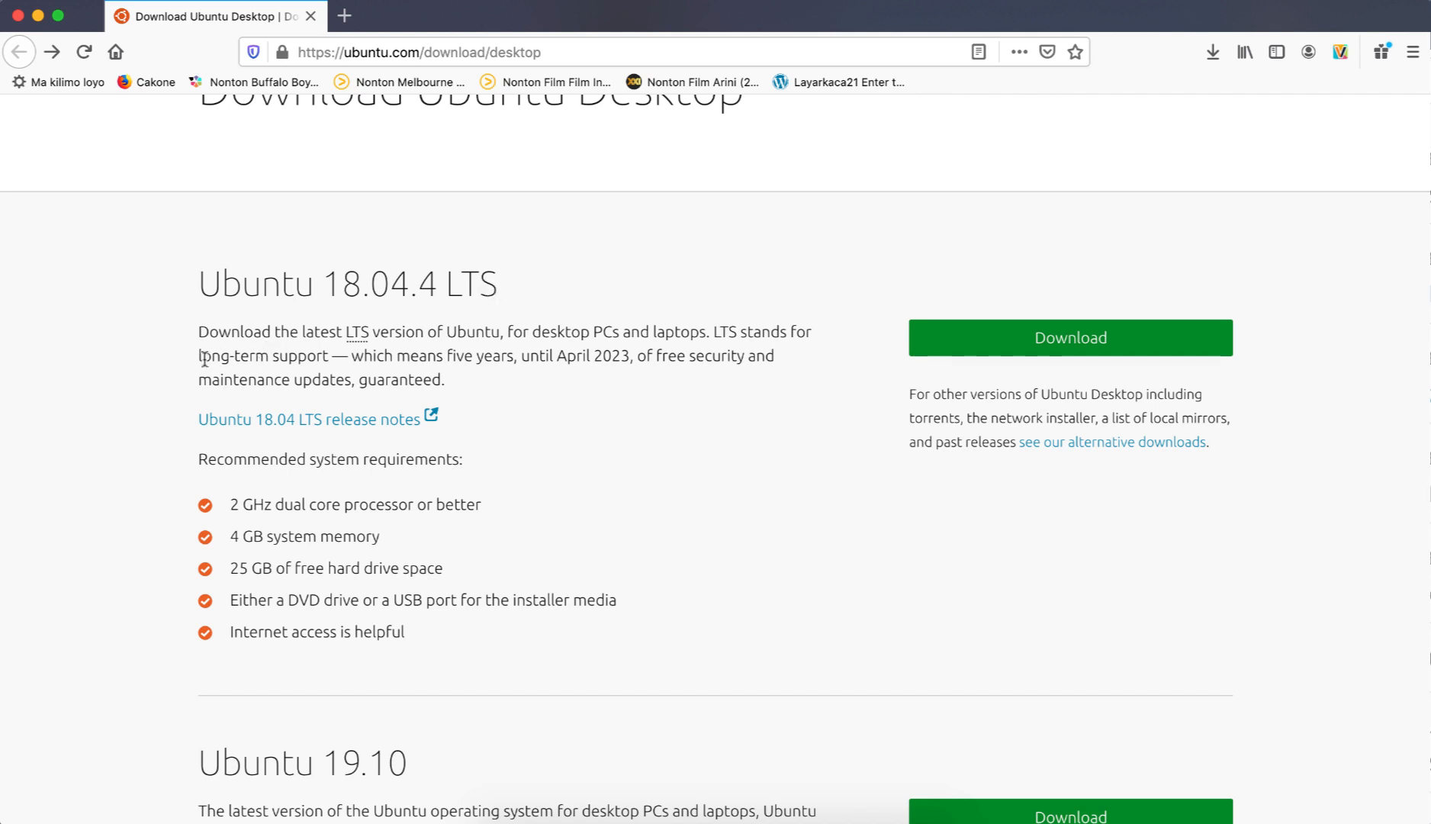
Review the Ubuntu 18.04.4 LTS support description, the 19.10 heading, the recommended system requirements and the Desktop edition in the page title.
drag(198, 355, 328, 360)
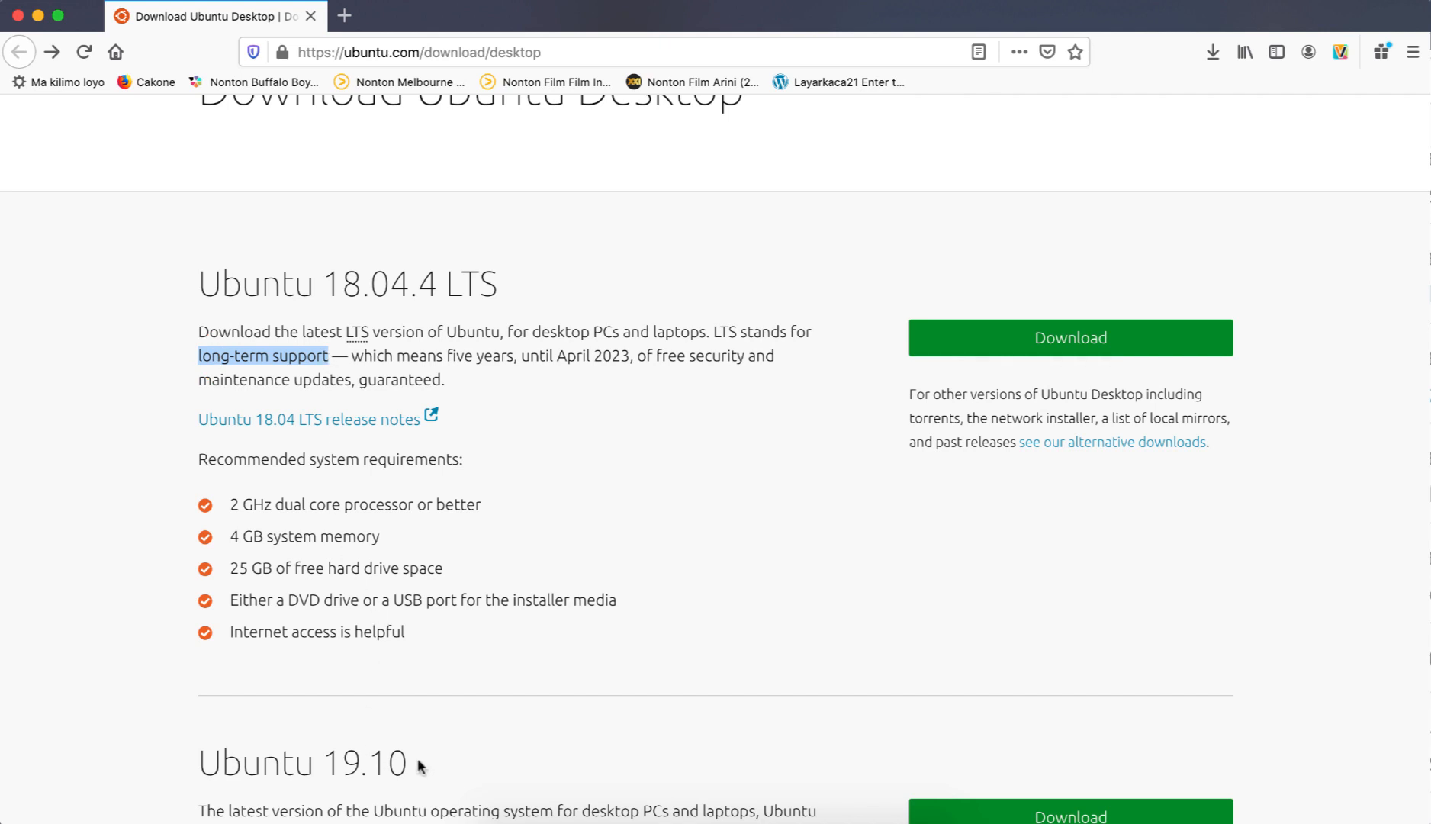
drag(427, 766, 200, 762)
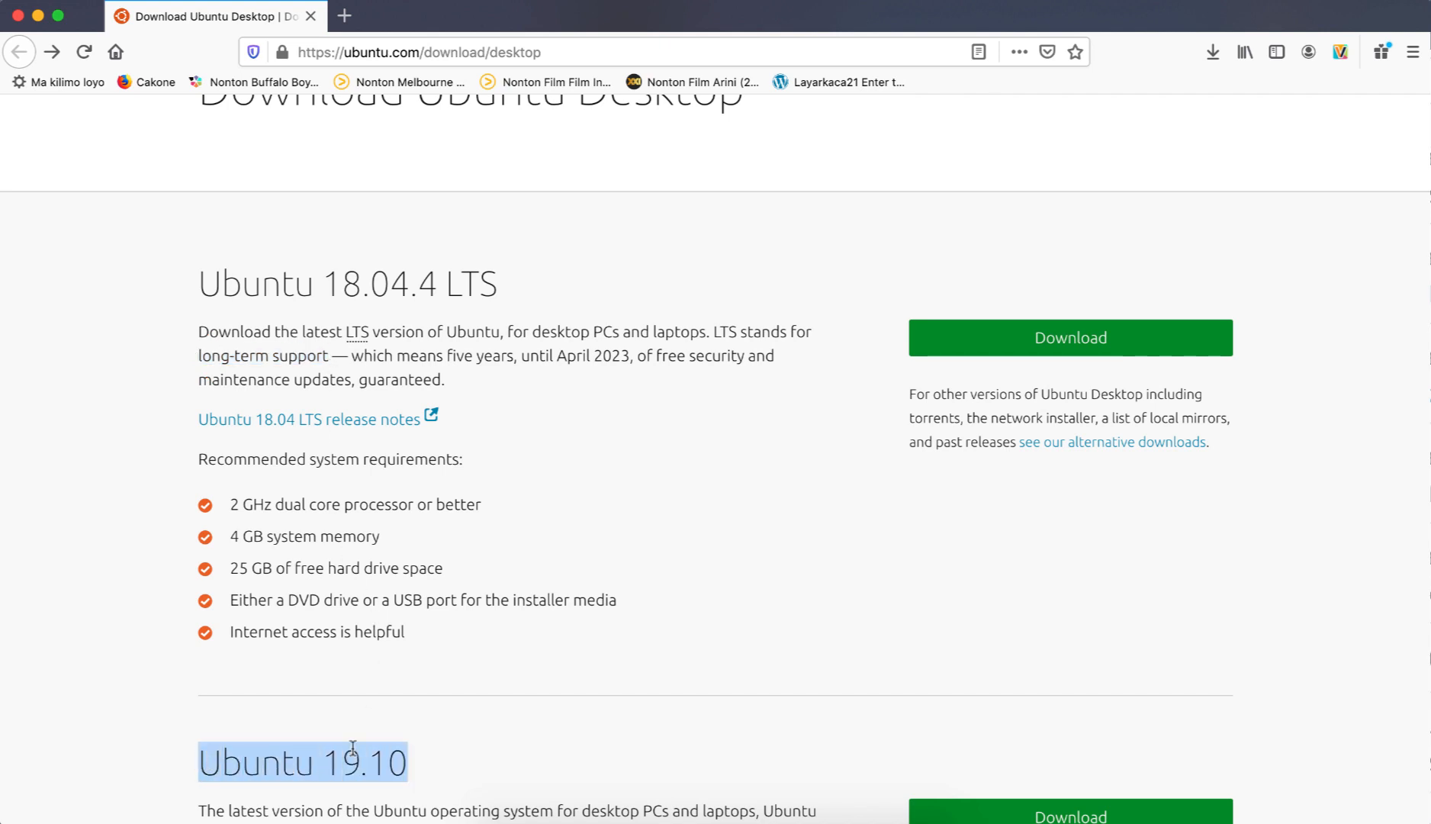
click(511, 696)
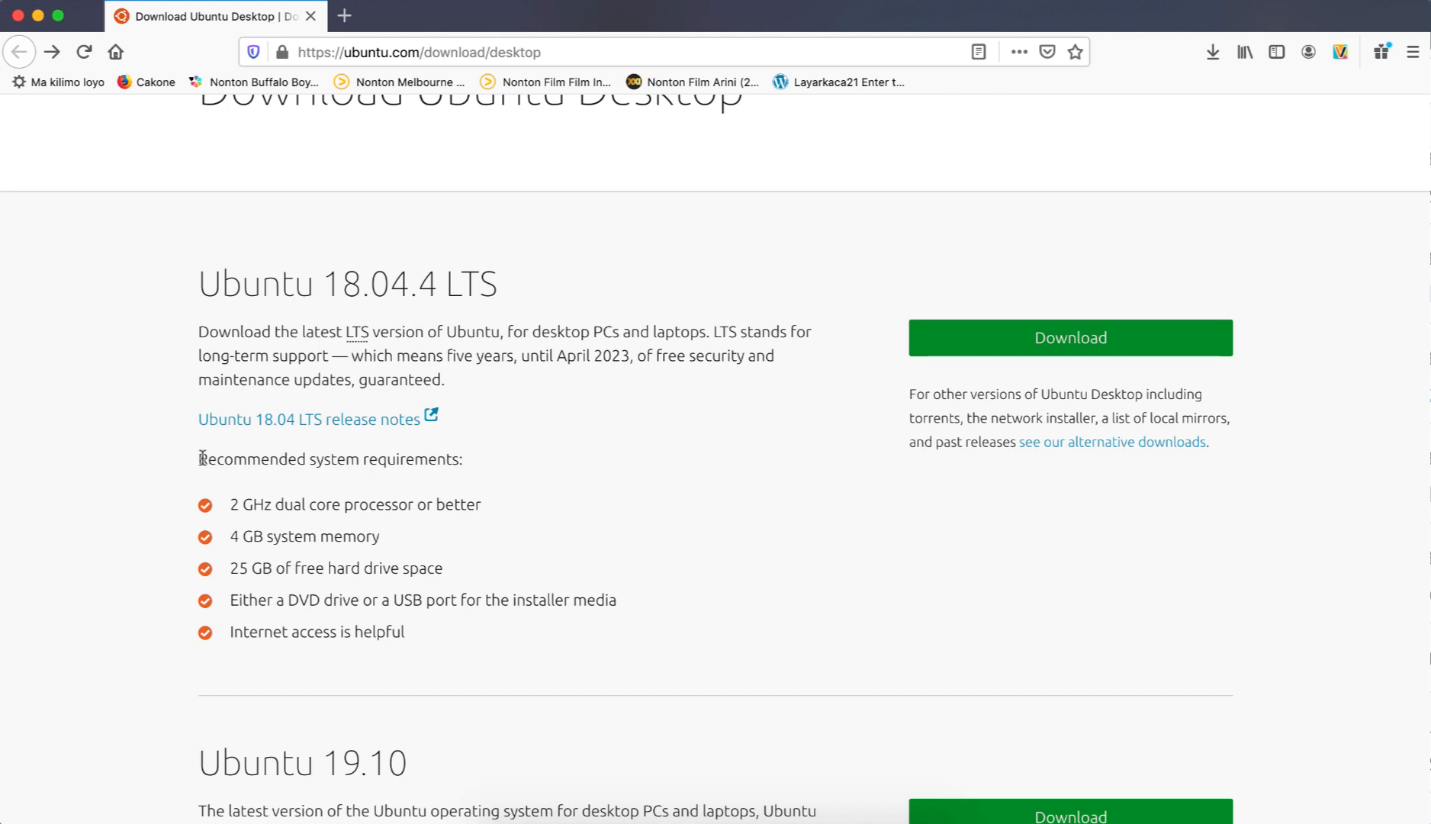
drag(492, 504, 225, 500)
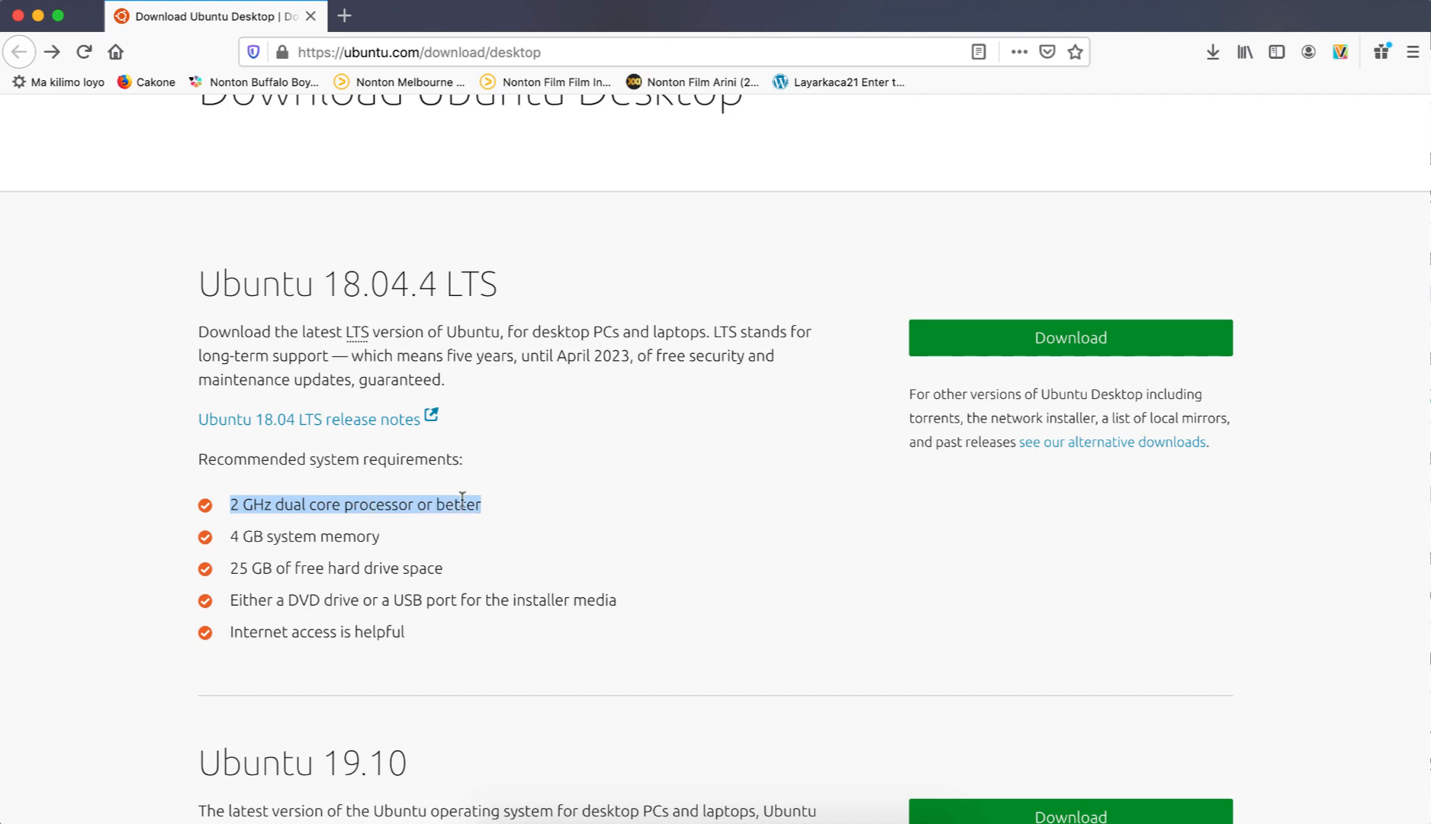
click(504, 518)
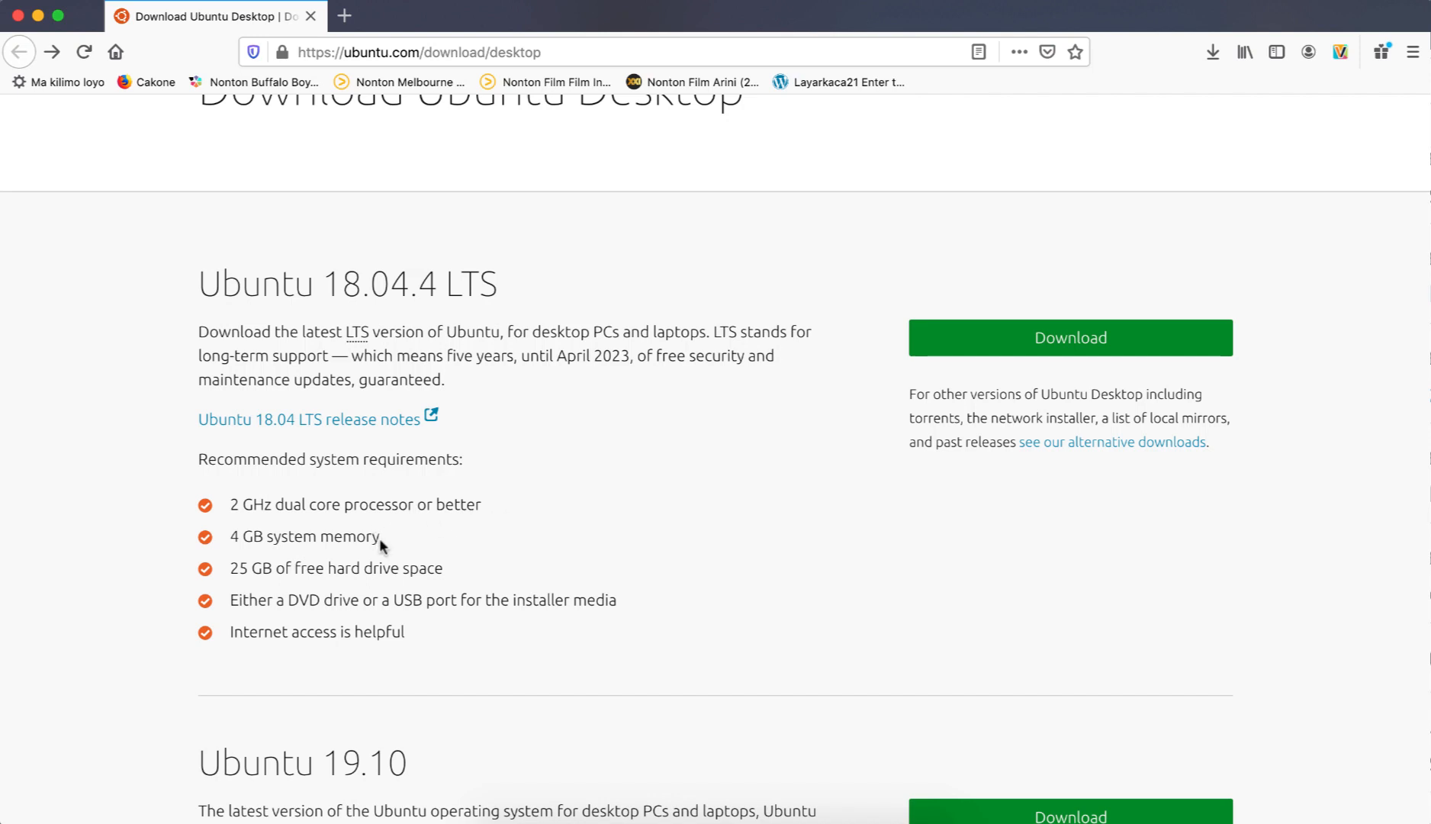
drag(392, 538, 230, 538)
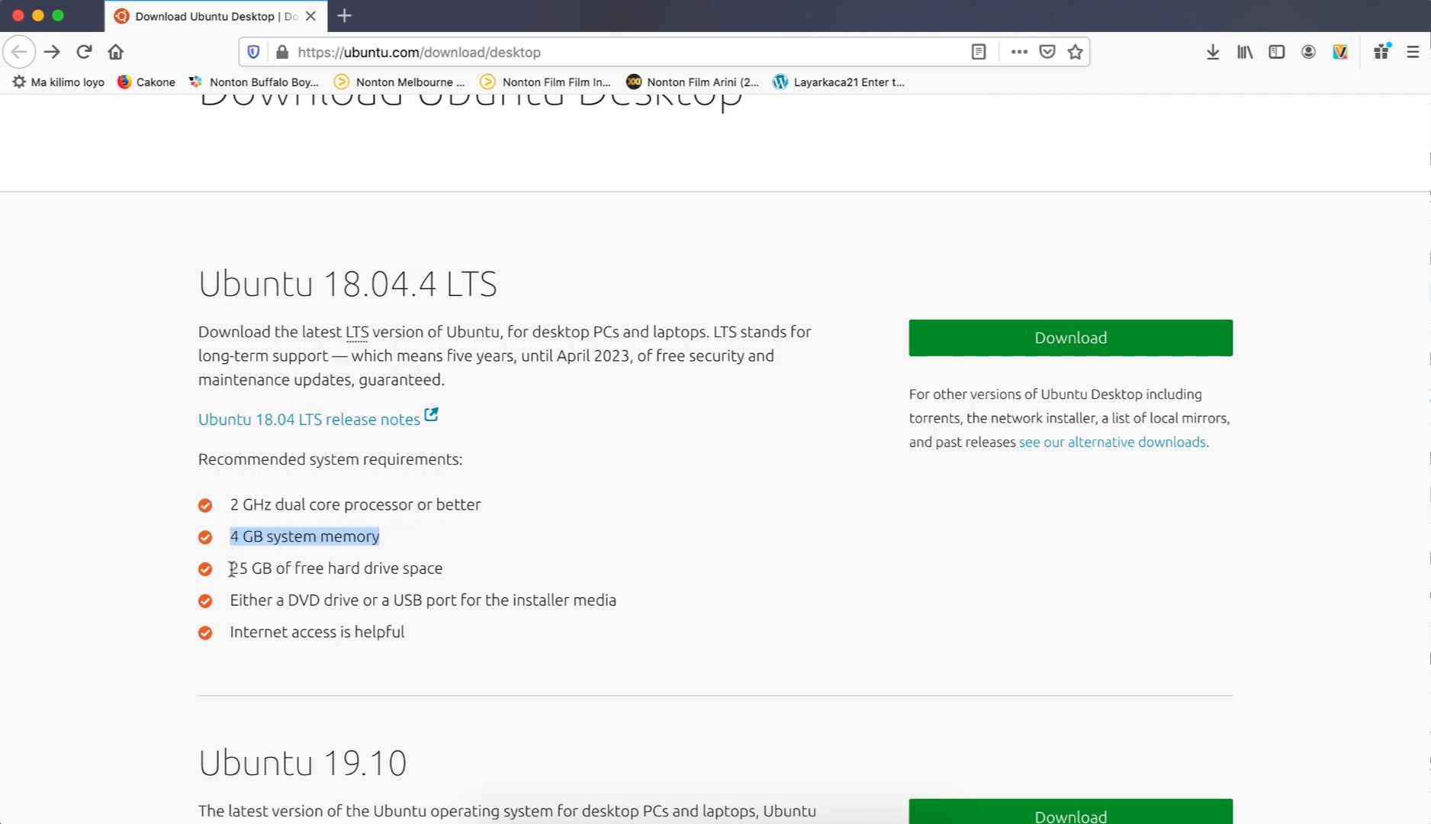
drag(231, 568, 447, 566)
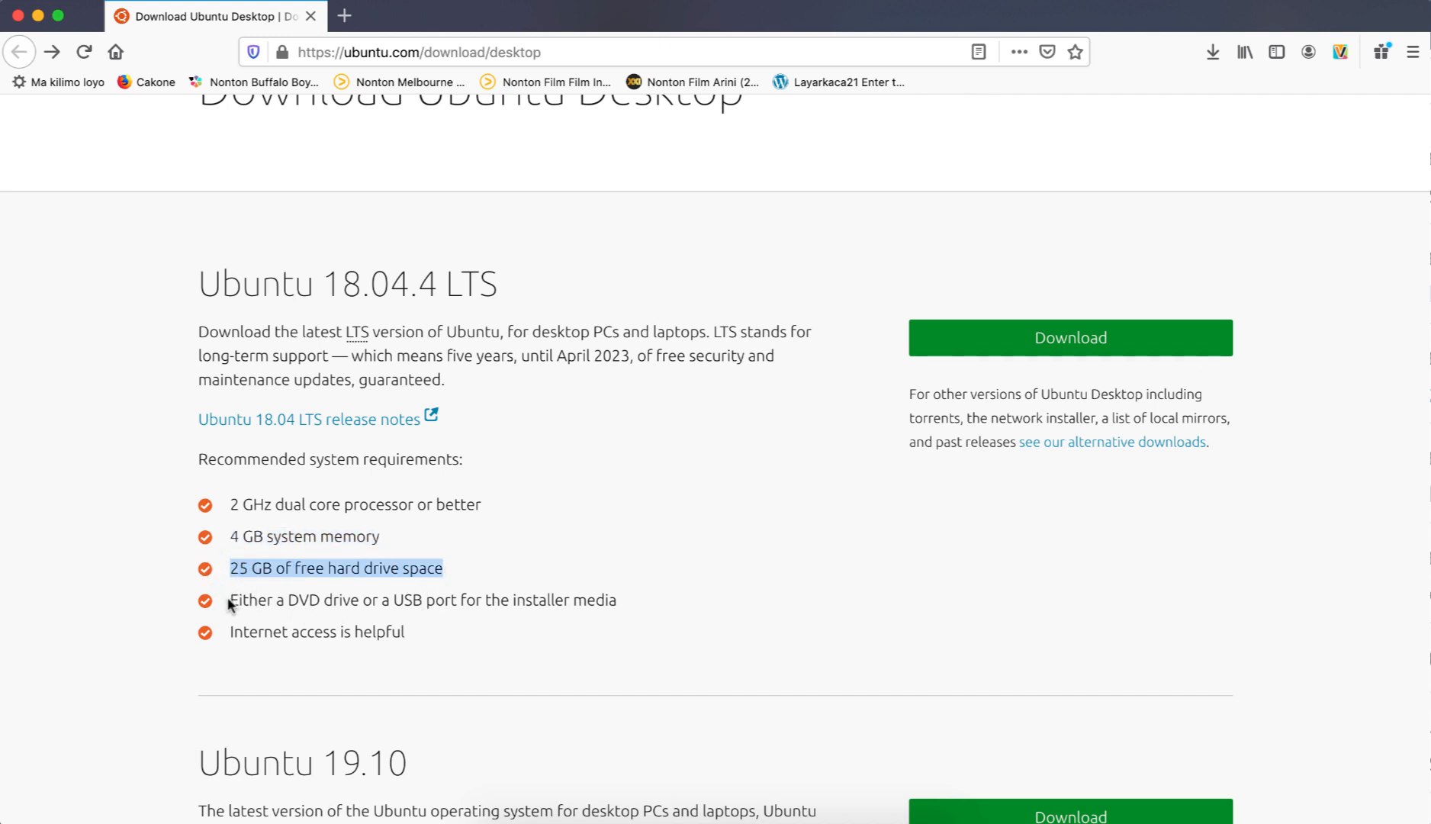
drag(230, 600, 232, 630)
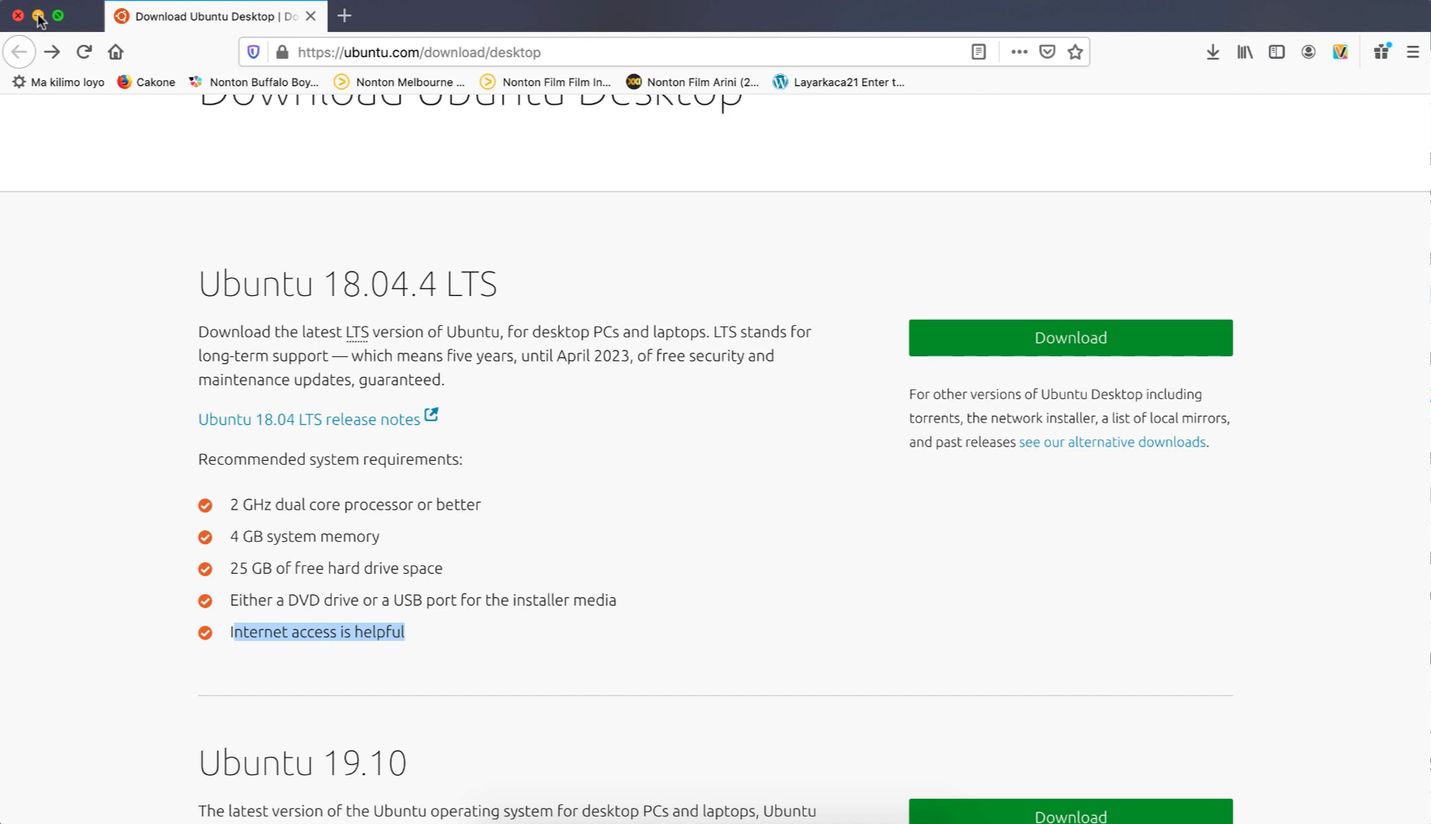
scroll(310, 227, up, 3)
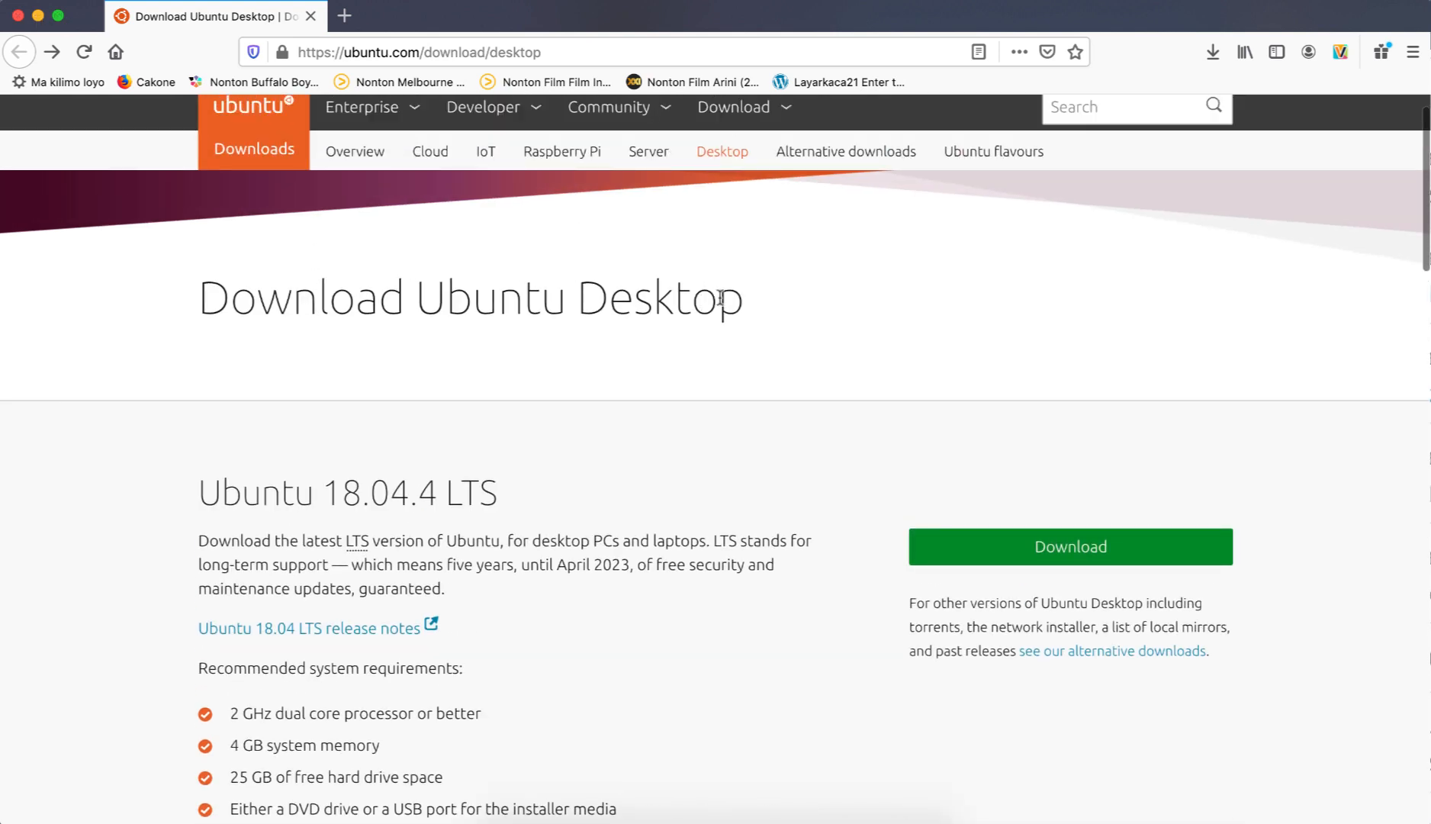
drag(737, 305, 584, 299)
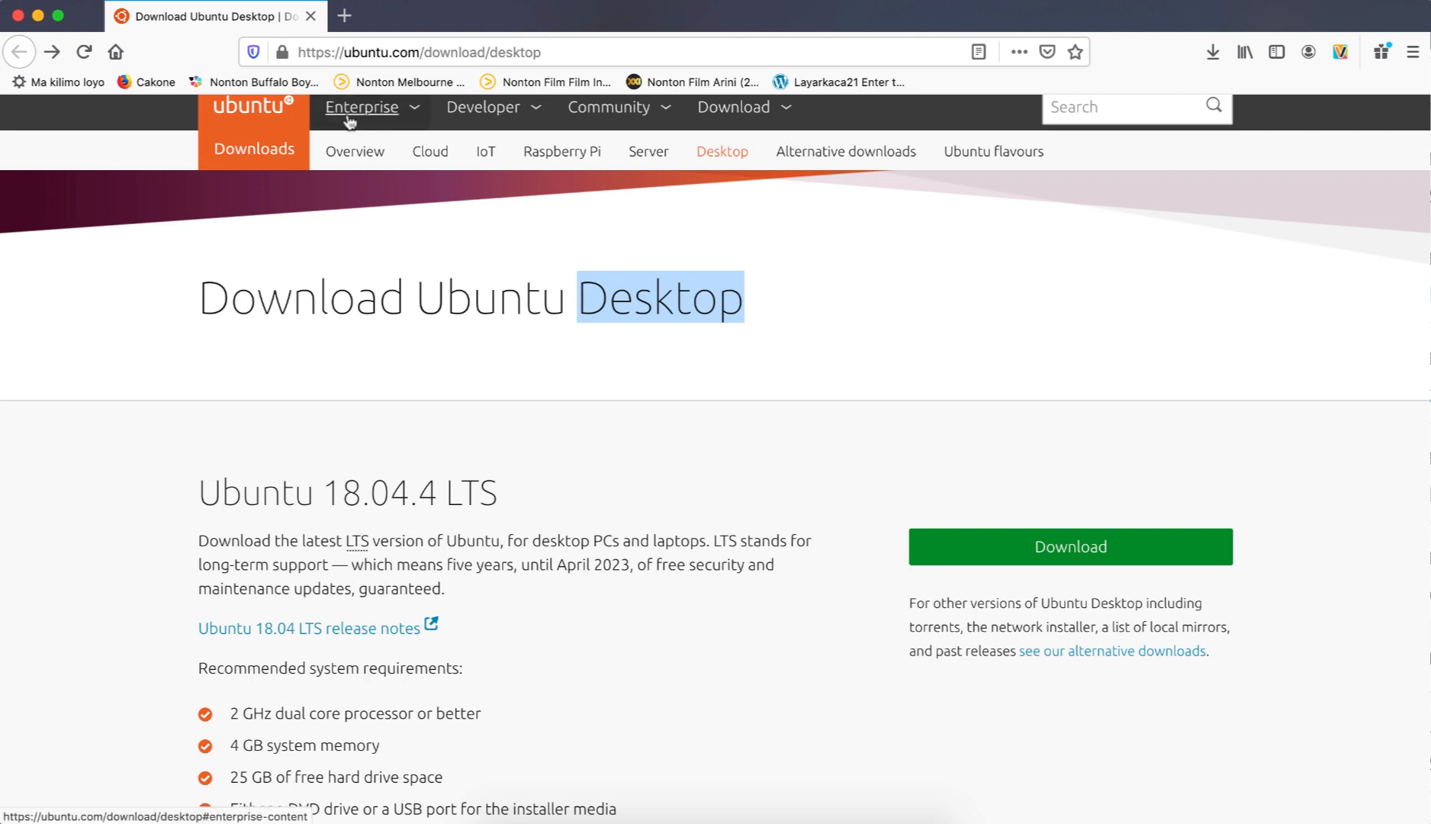
Switch to Finder, locate ubuntu-18.04.4-desktop-amd64.iso in the Downloads folder, and close the window.
click(38, 16)
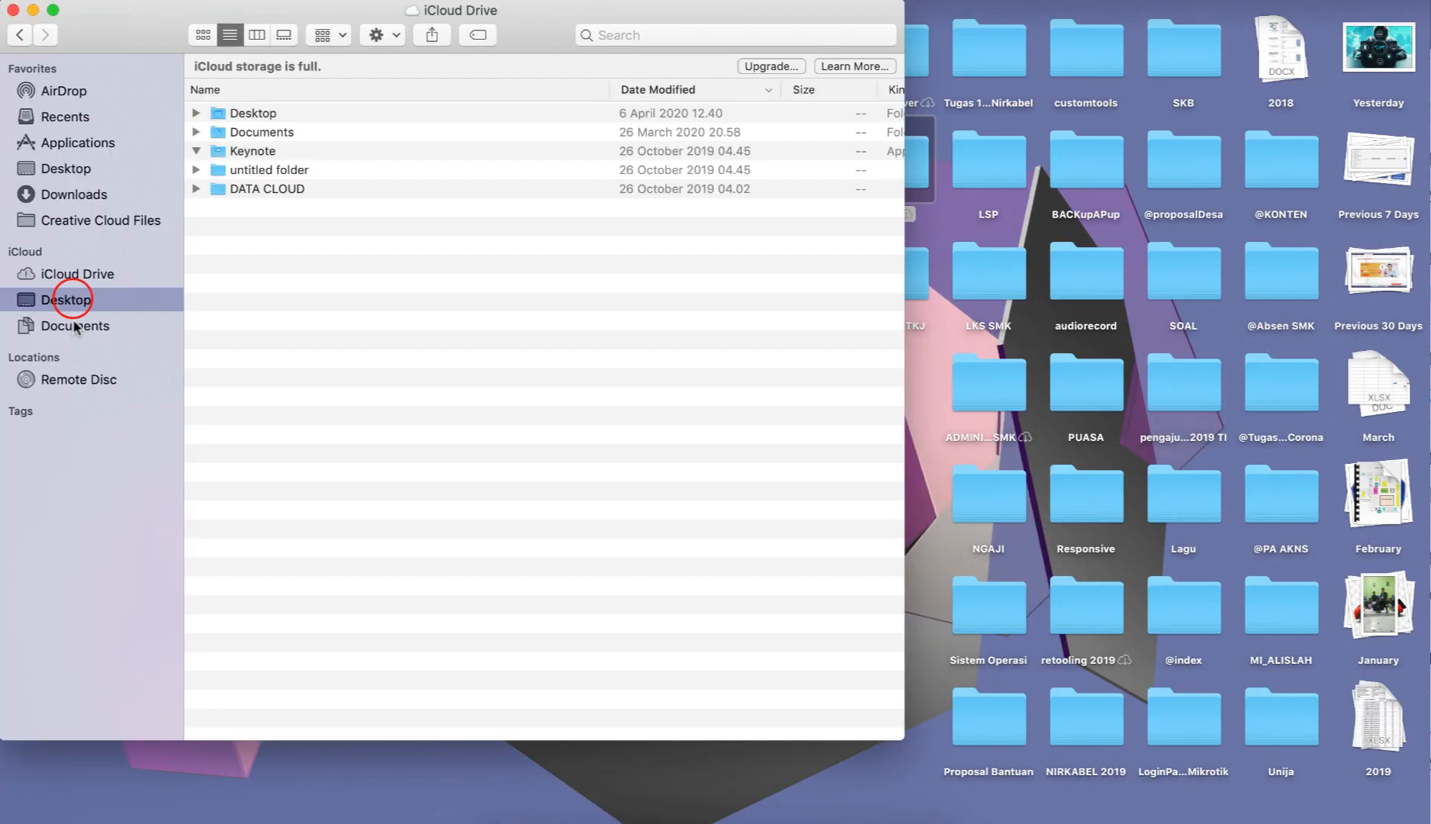
click(67, 299)
click(73, 196)
scroll(337, 432, down, 5)
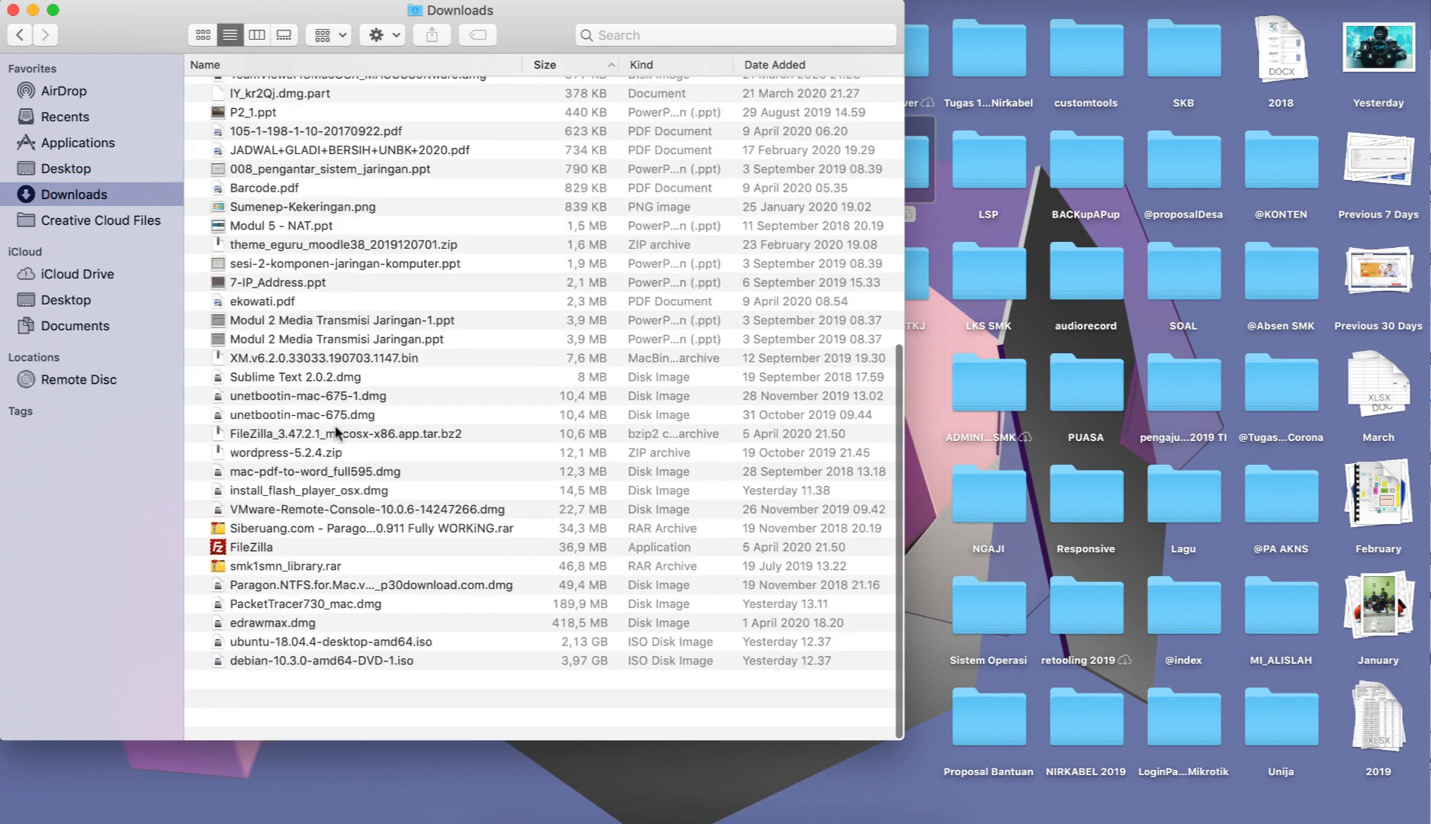
click(333, 713)
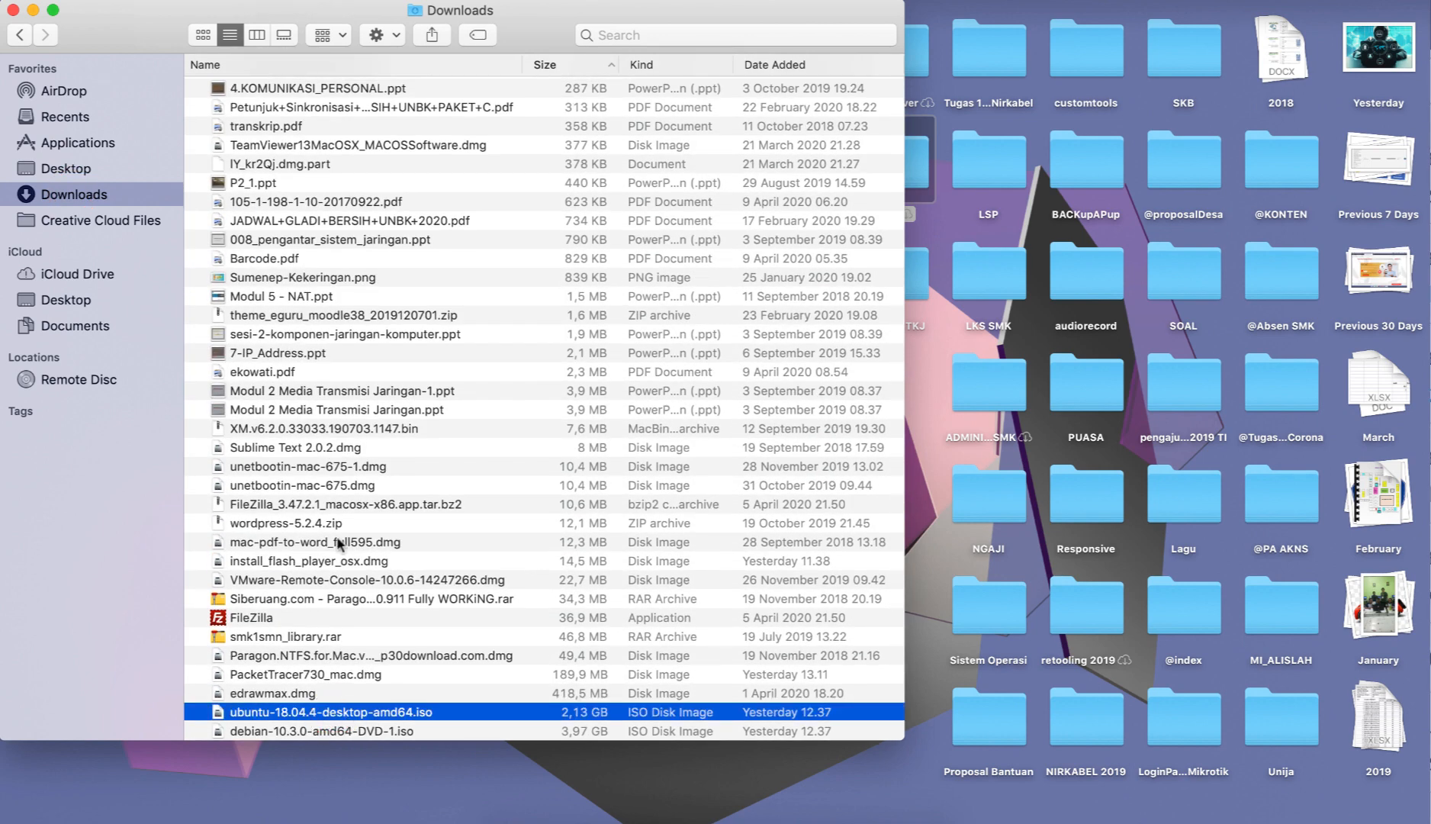
click(13, 13)
click(342, 303)
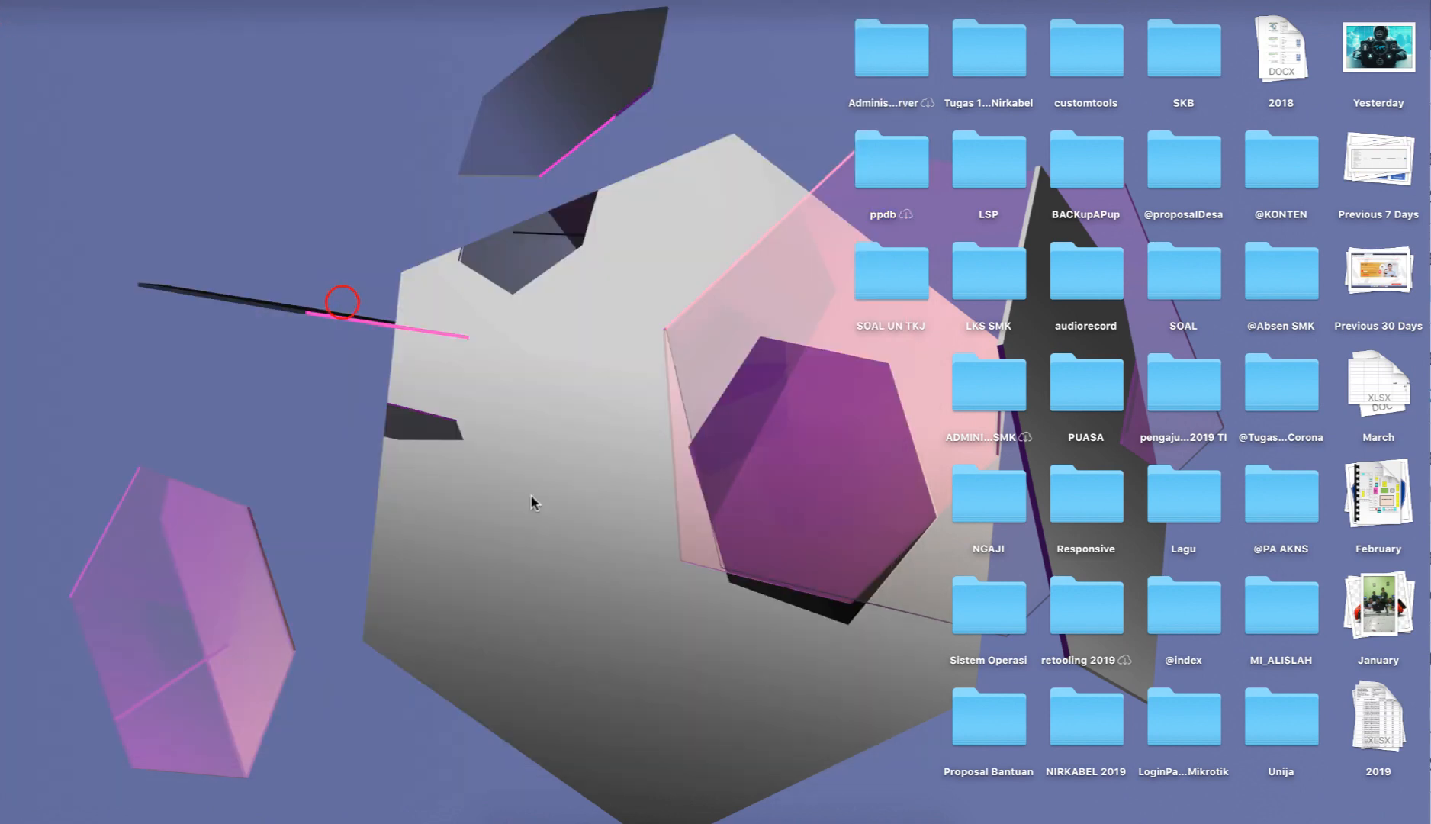
Launch VirtualBox, choose to check the inaccessible disk images, and dismiss the new-version notice.
click(537, 815)
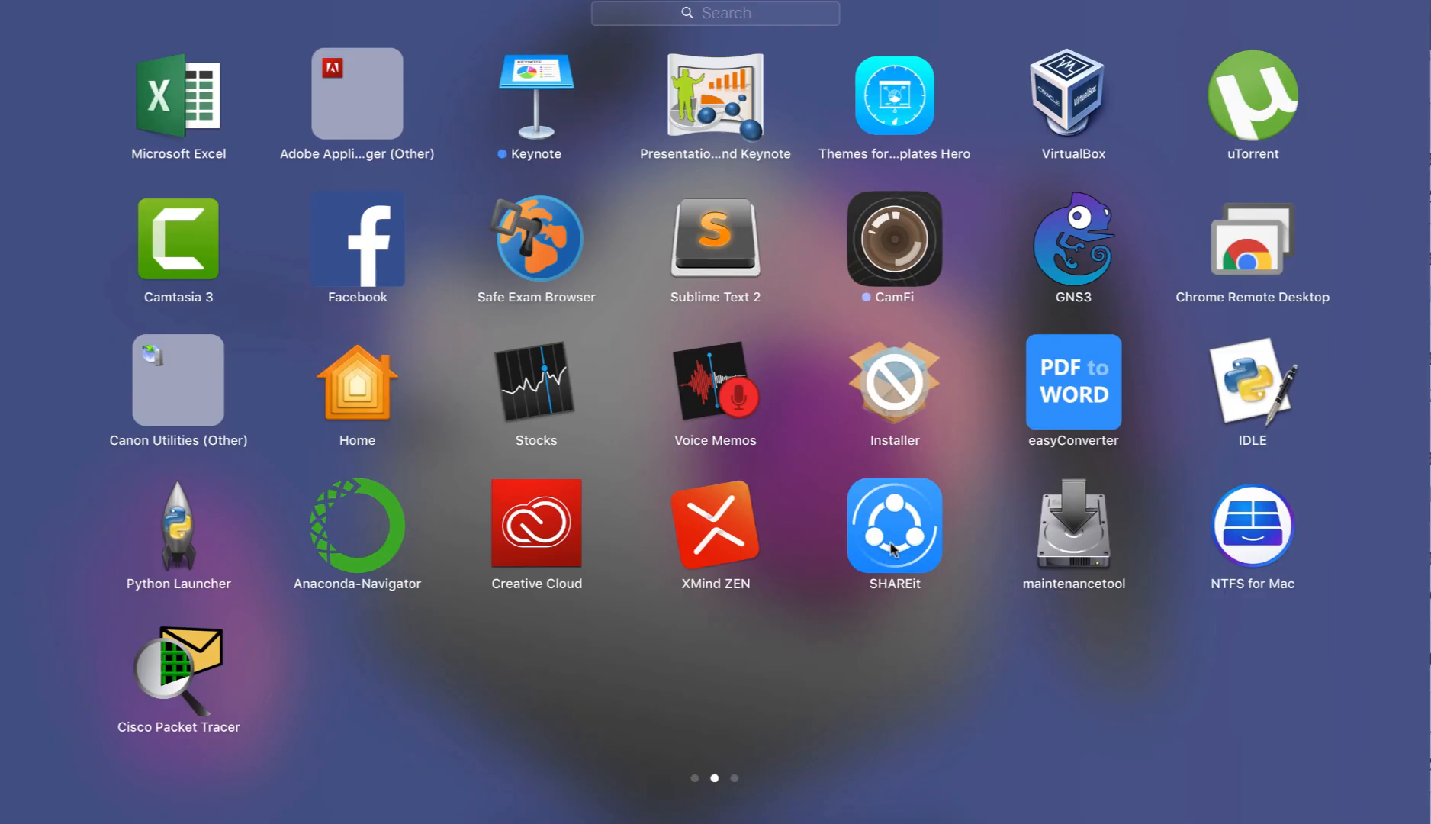
scroll(891, 542, right, 3)
scroll(890, 543, left, 3)
click(1058, 82)
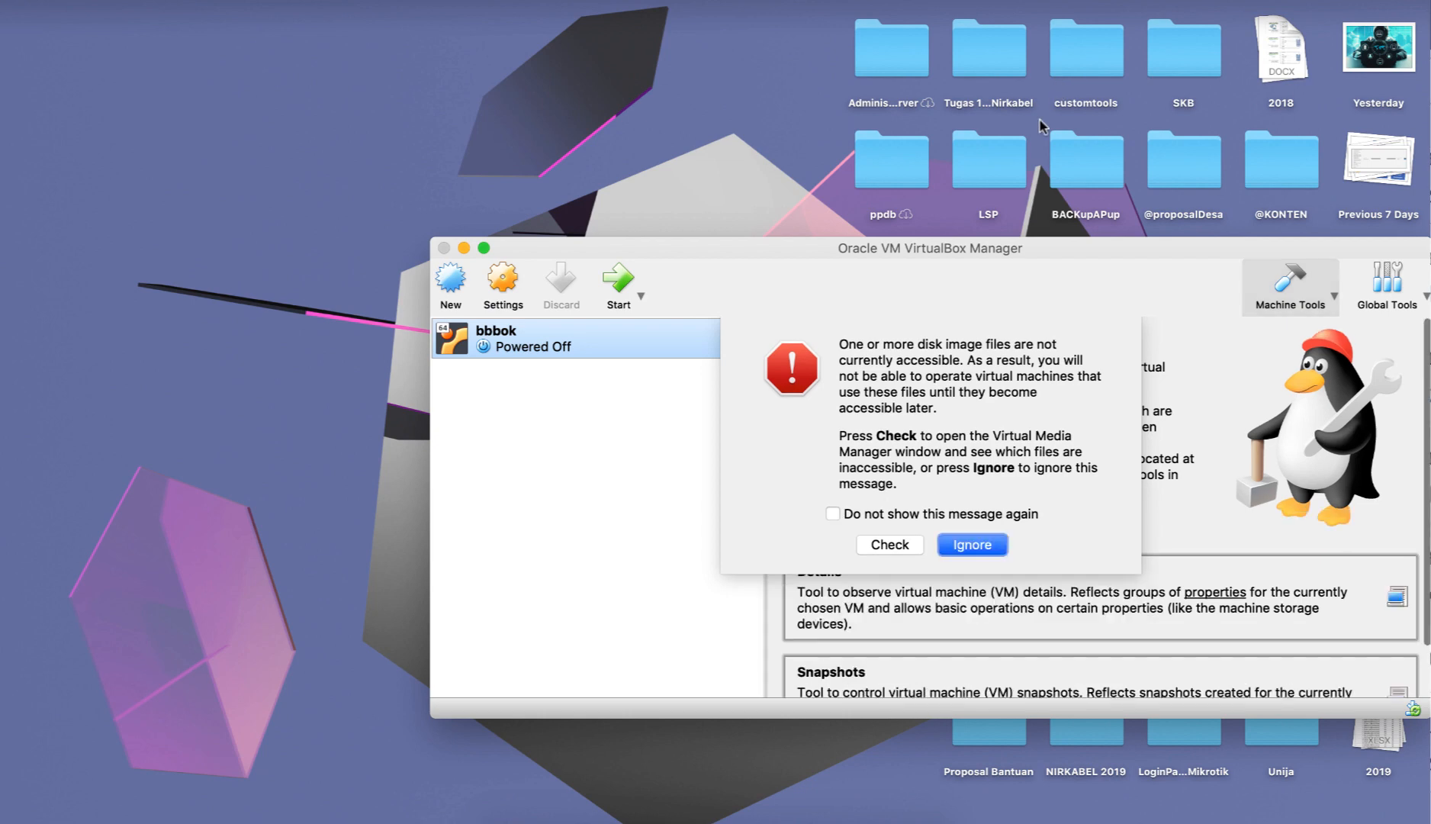
click(897, 544)
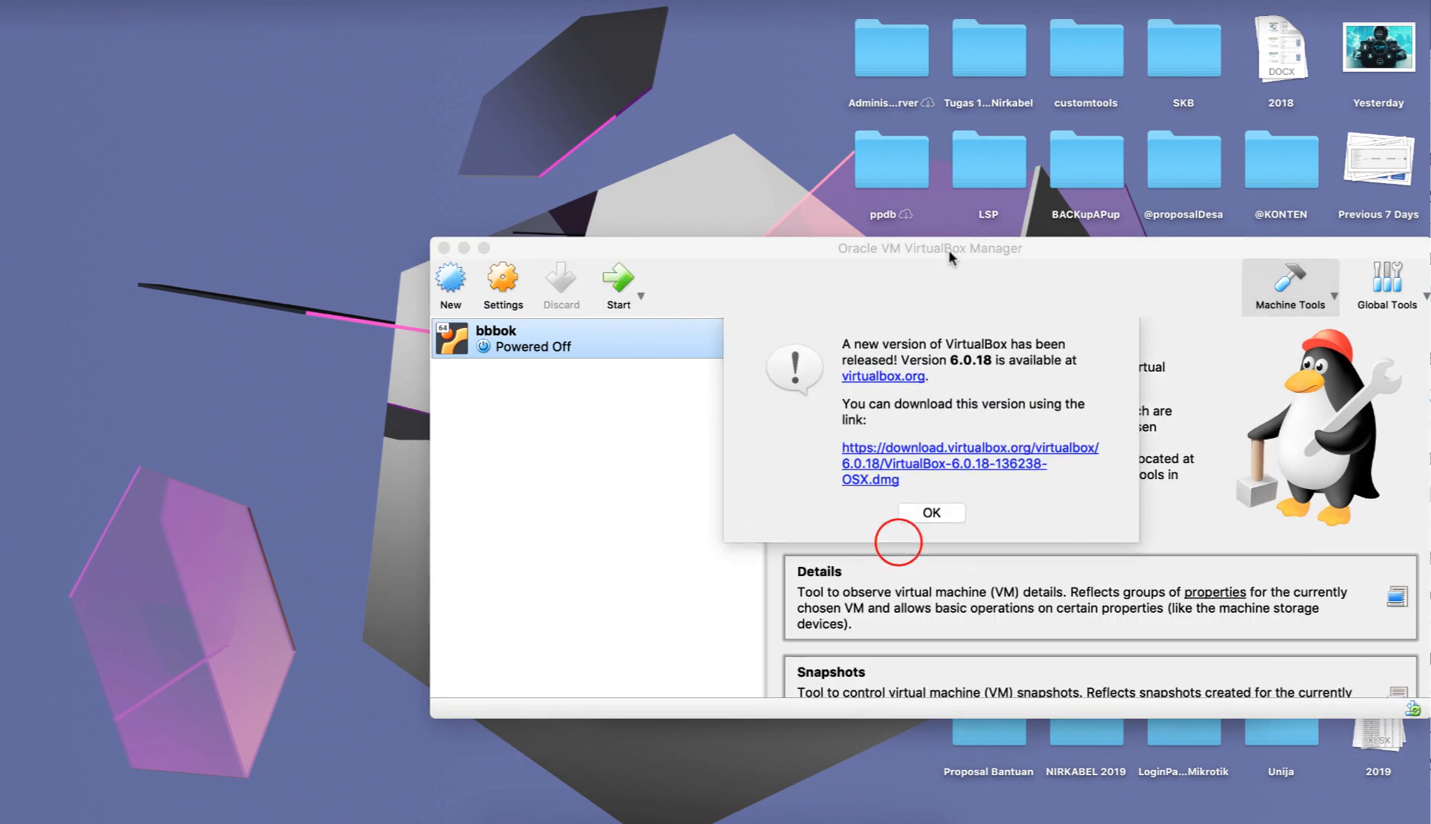
click(927, 512)
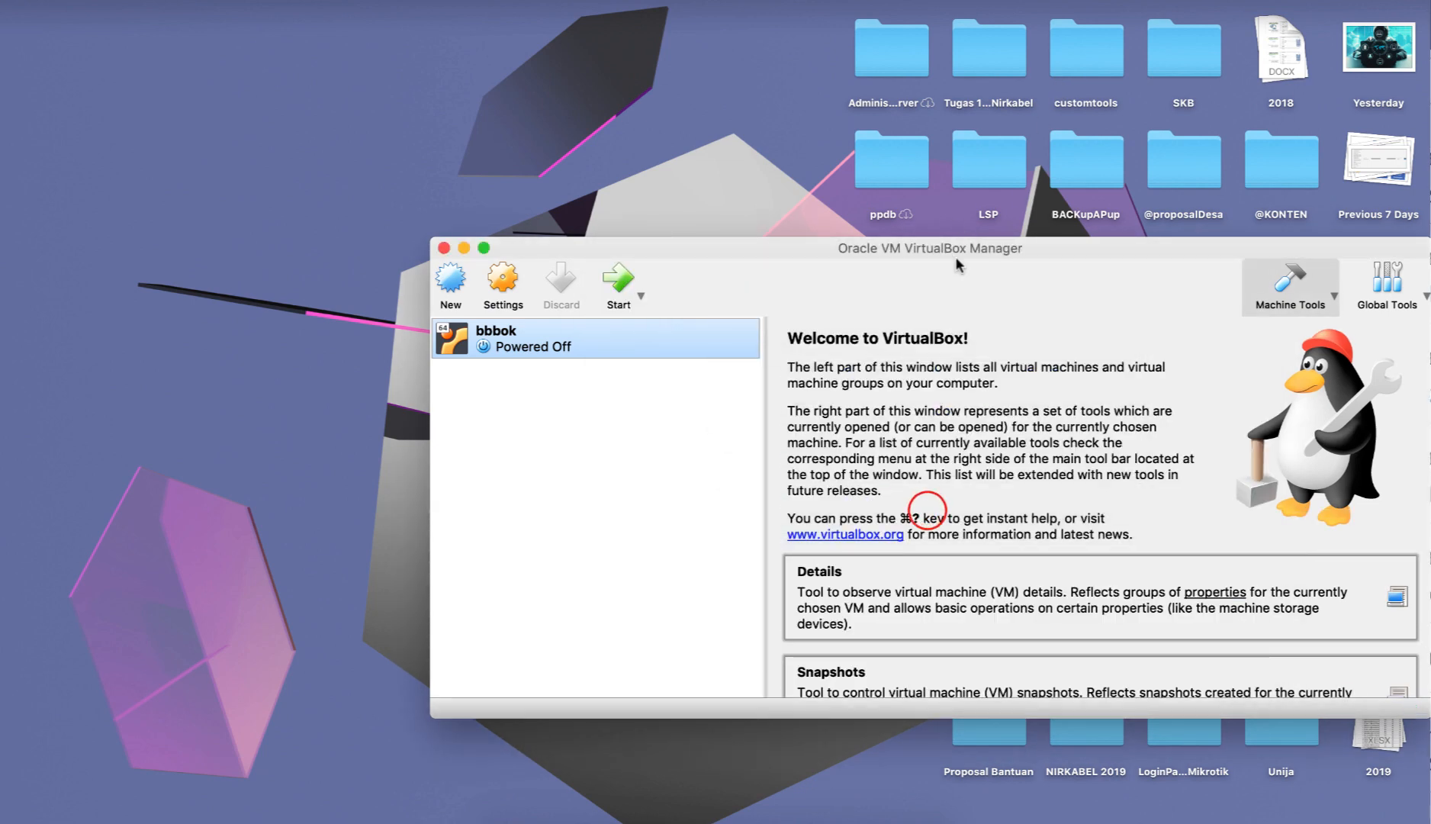
Move the VirtualBox Manager window up and make it taller, then close the Virtual Media Manager.
drag(972, 247, 972, 41)
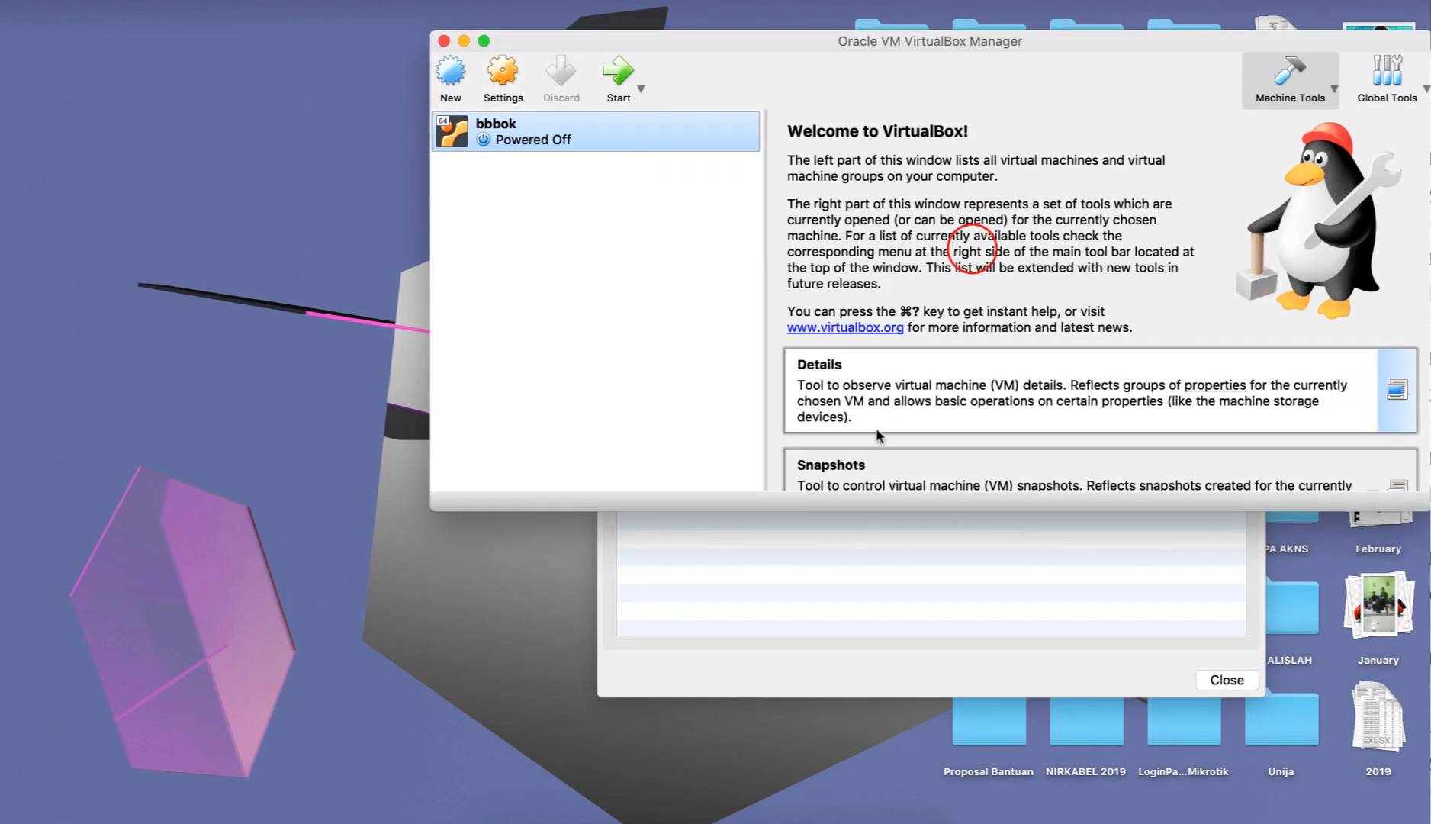
drag(887, 510, 885, 578)
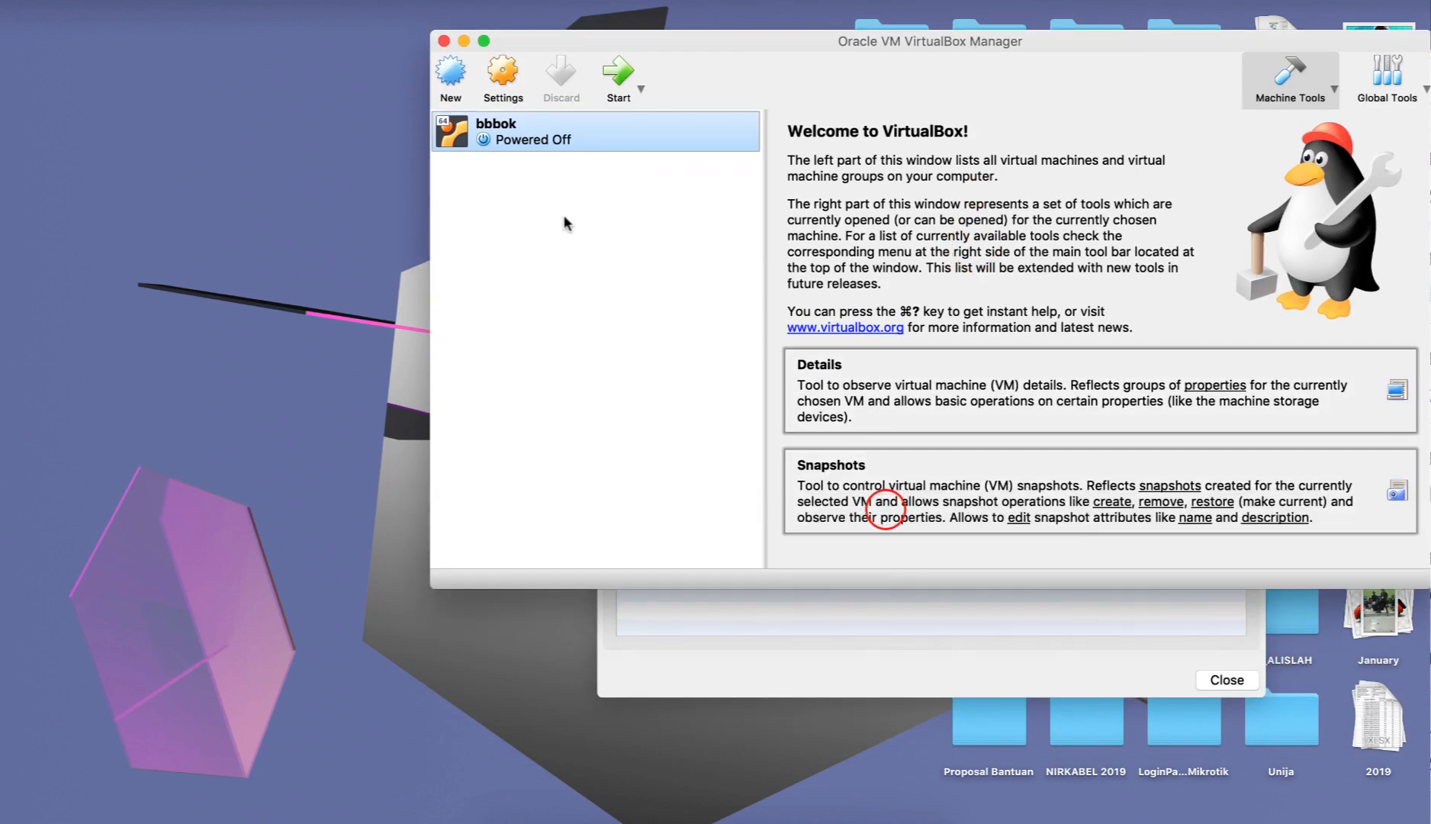
click(877, 716)
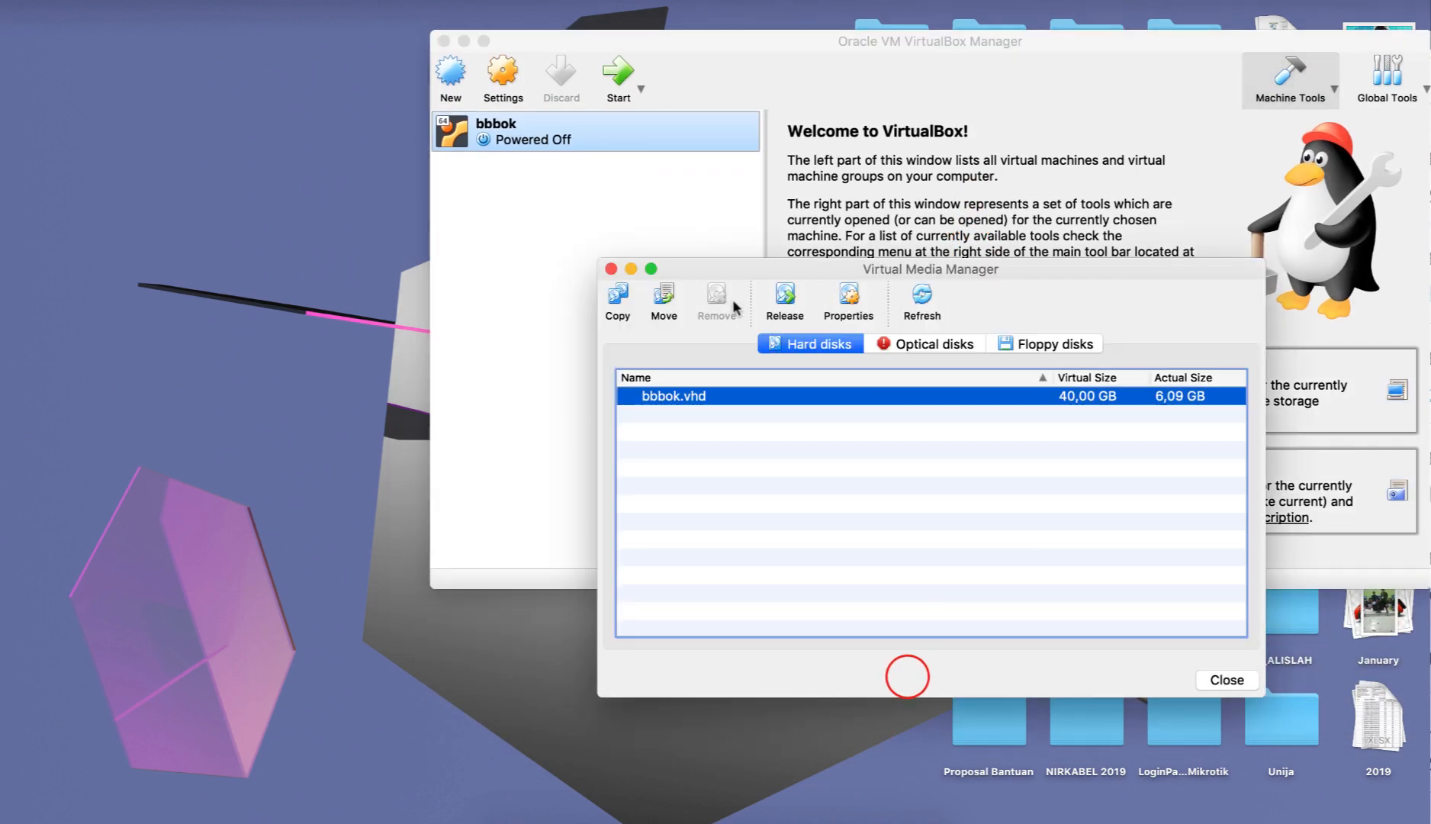
click(614, 273)
click(565, 237)
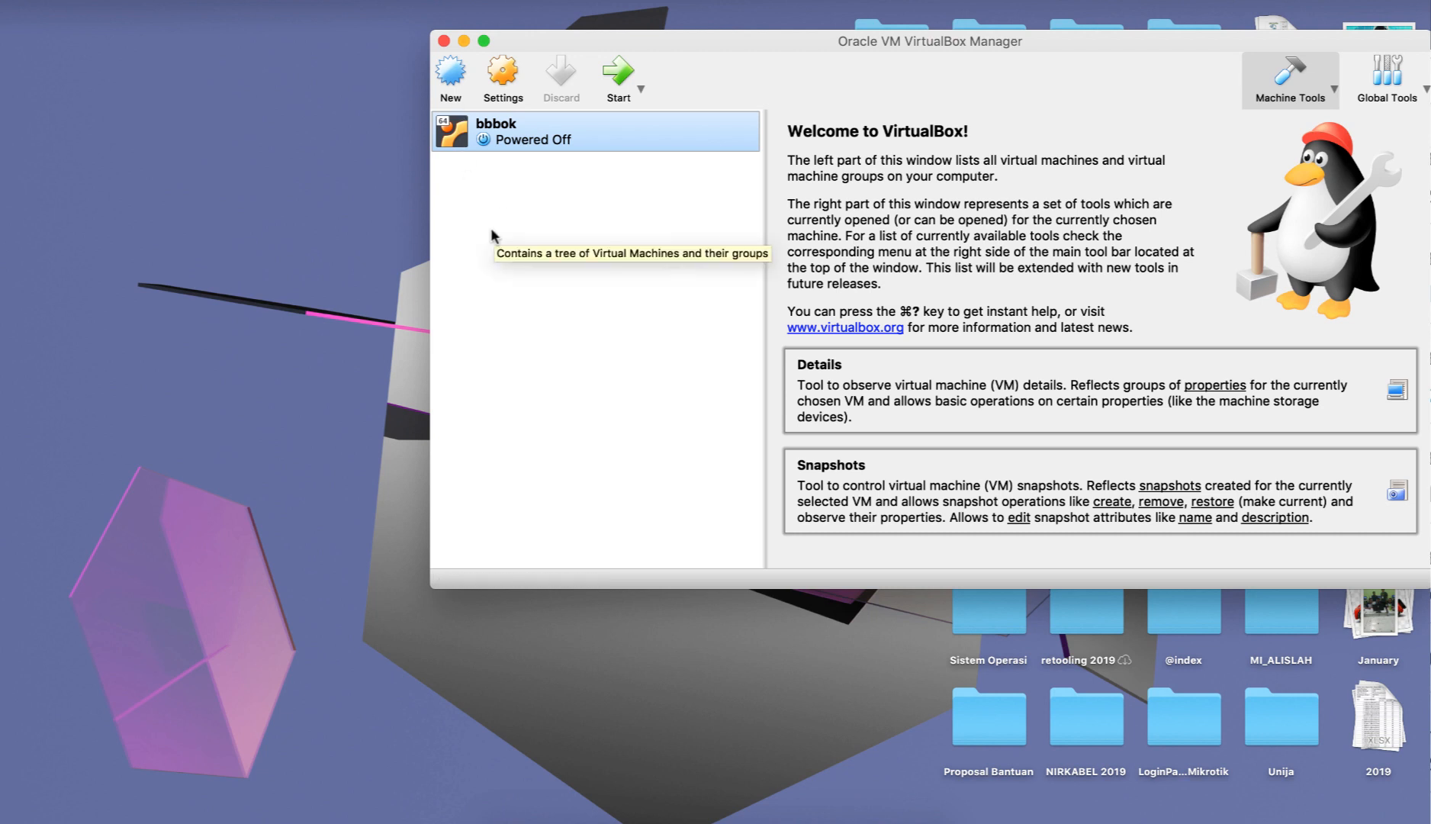
Start a new virtual machine named Ubuntu18.04 with type Linux and version Ubuntu (64-bit).
click(451, 73)
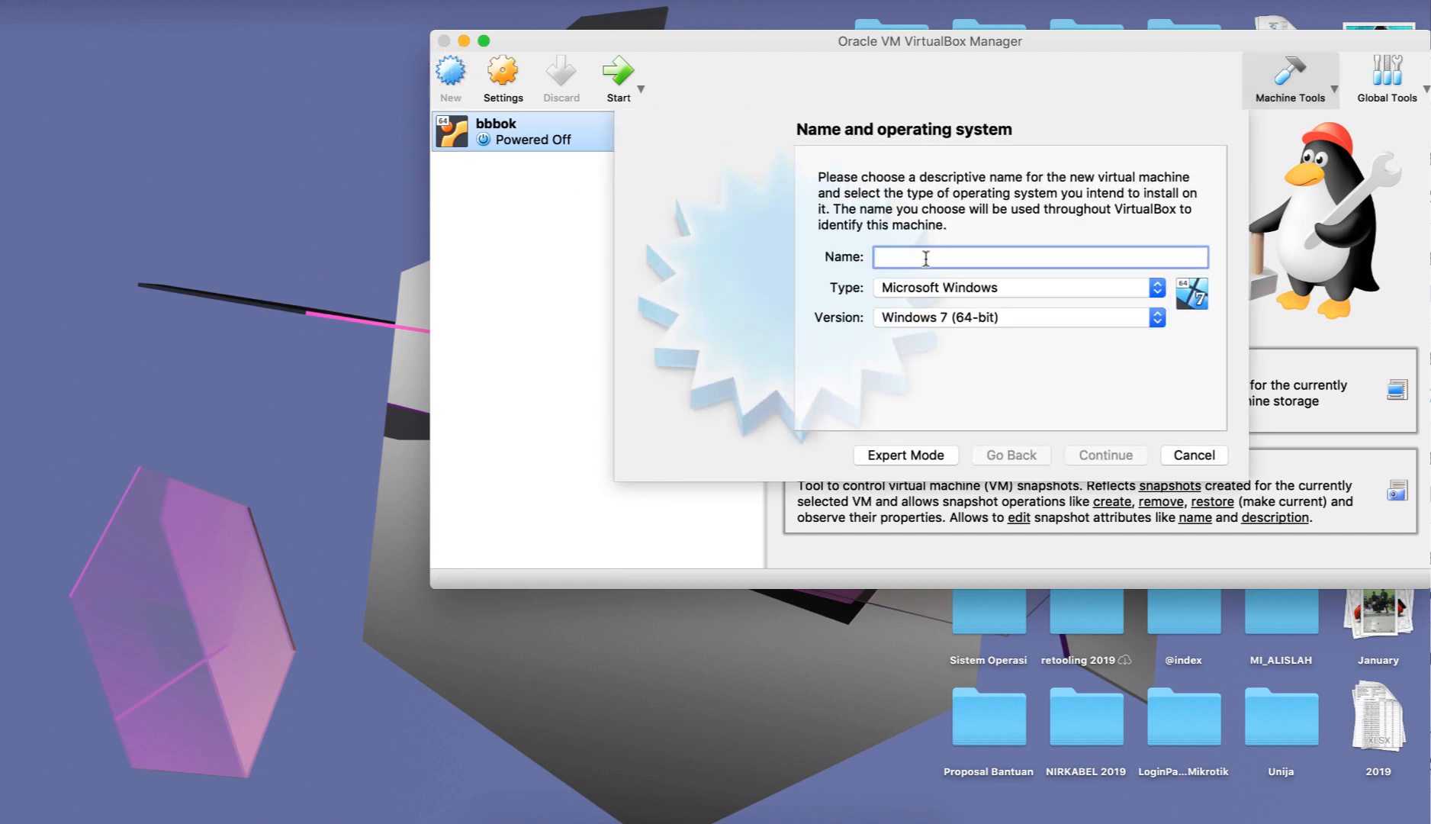
text(Ubunt)
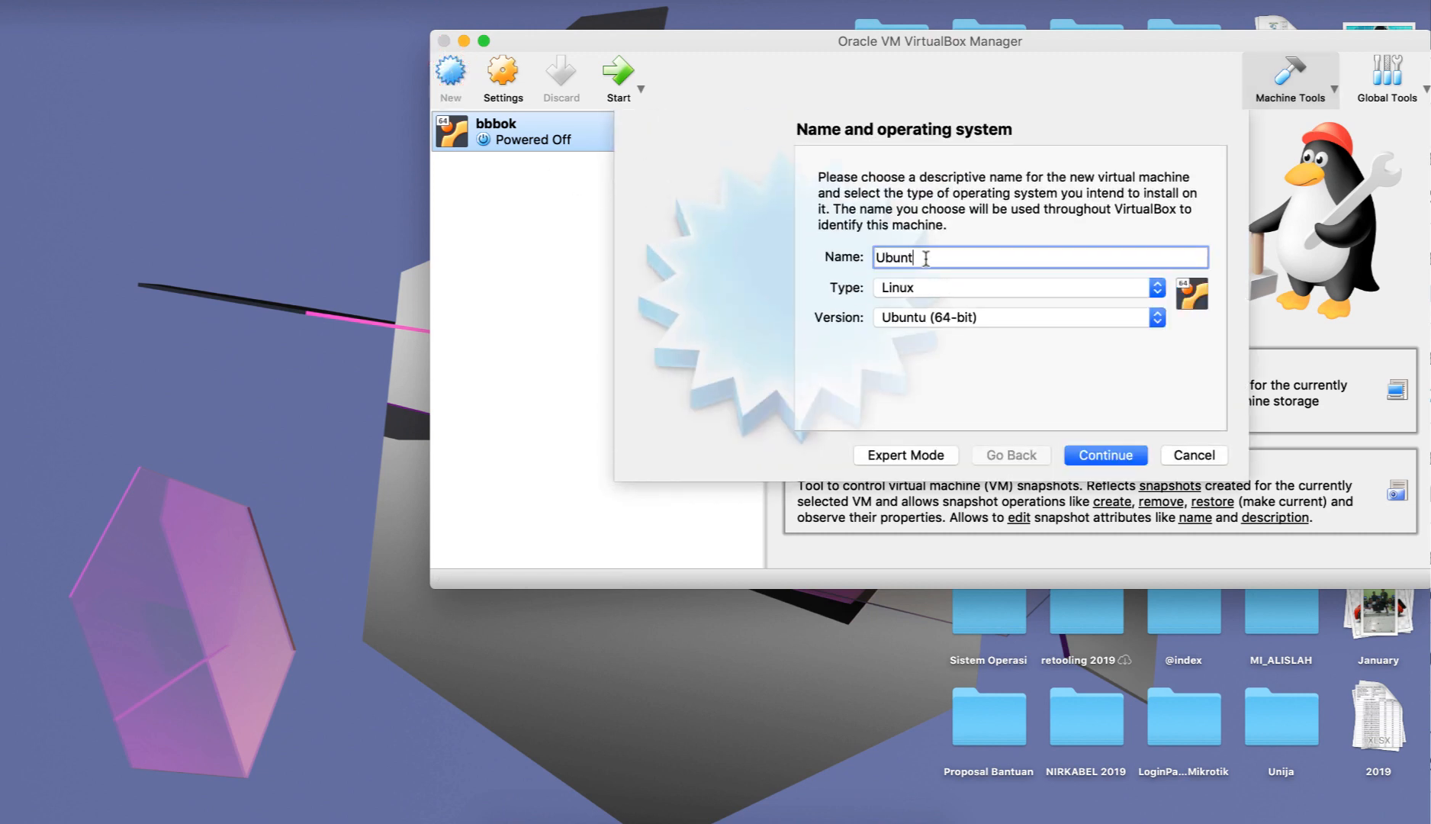
text(u18.04)
click(1103, 454)
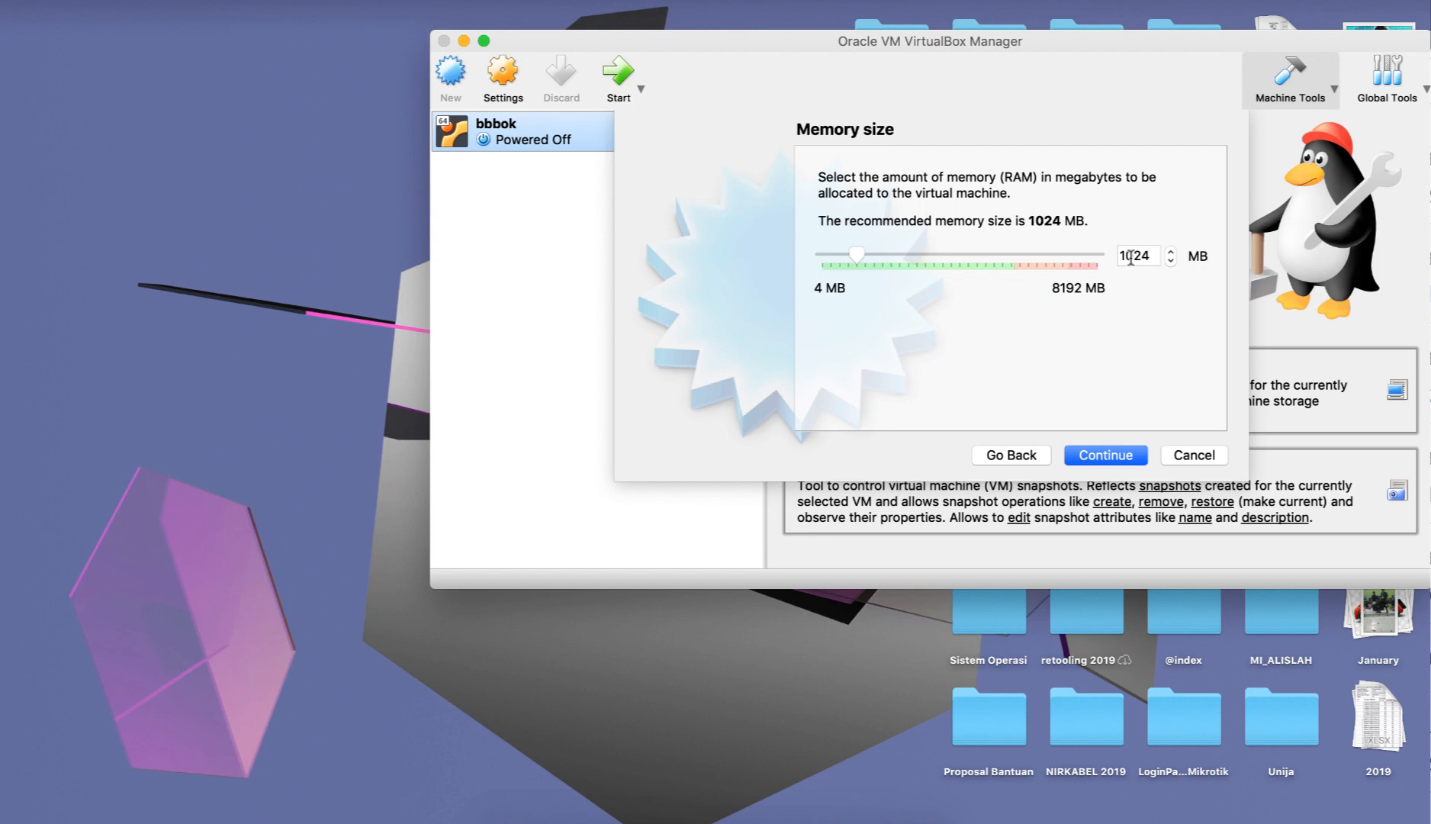
Allocate 5623 MB of memory to the new virtual machine and proceed to the hard disk options.
click(859, 259)
drag(859, 259, 926, 267)
drag(926, 257, 1008, 273)
double_click(1123, 258)
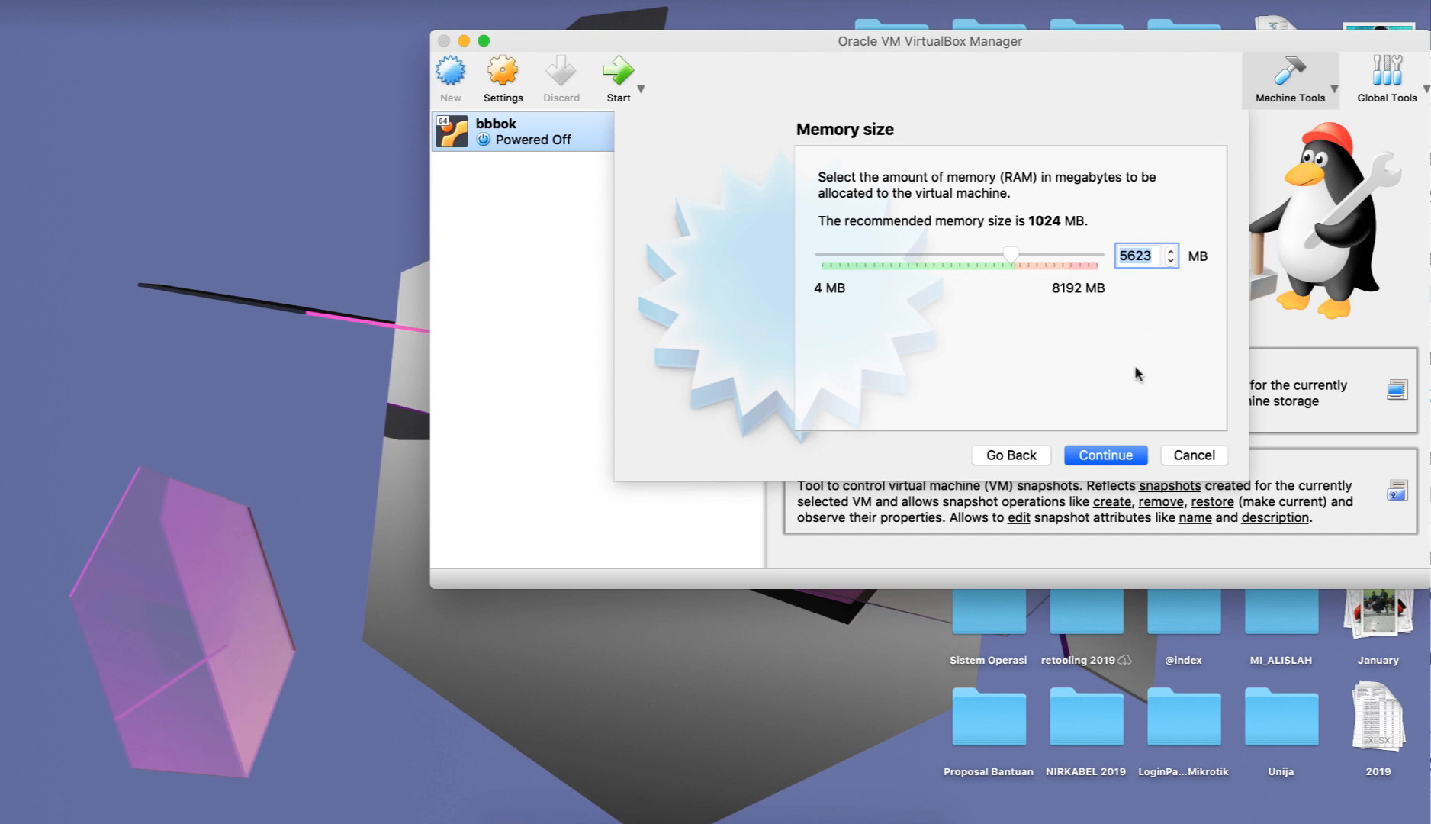
click(1106, 456)
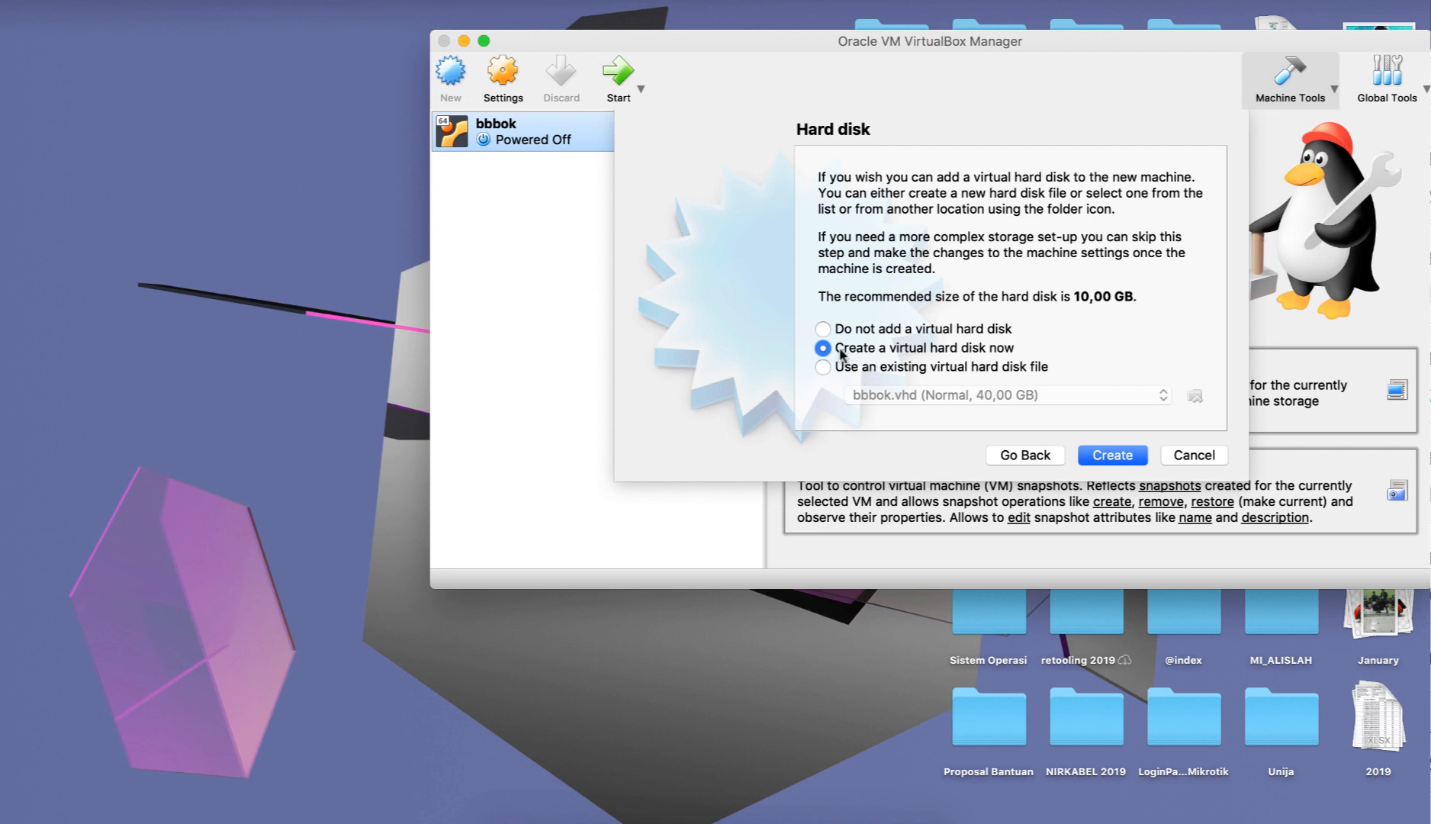
Choose a new virtual hard disk of type VDI (VirtualBox Disk Image) with dynamically allocated storage.
click(1124, 456)
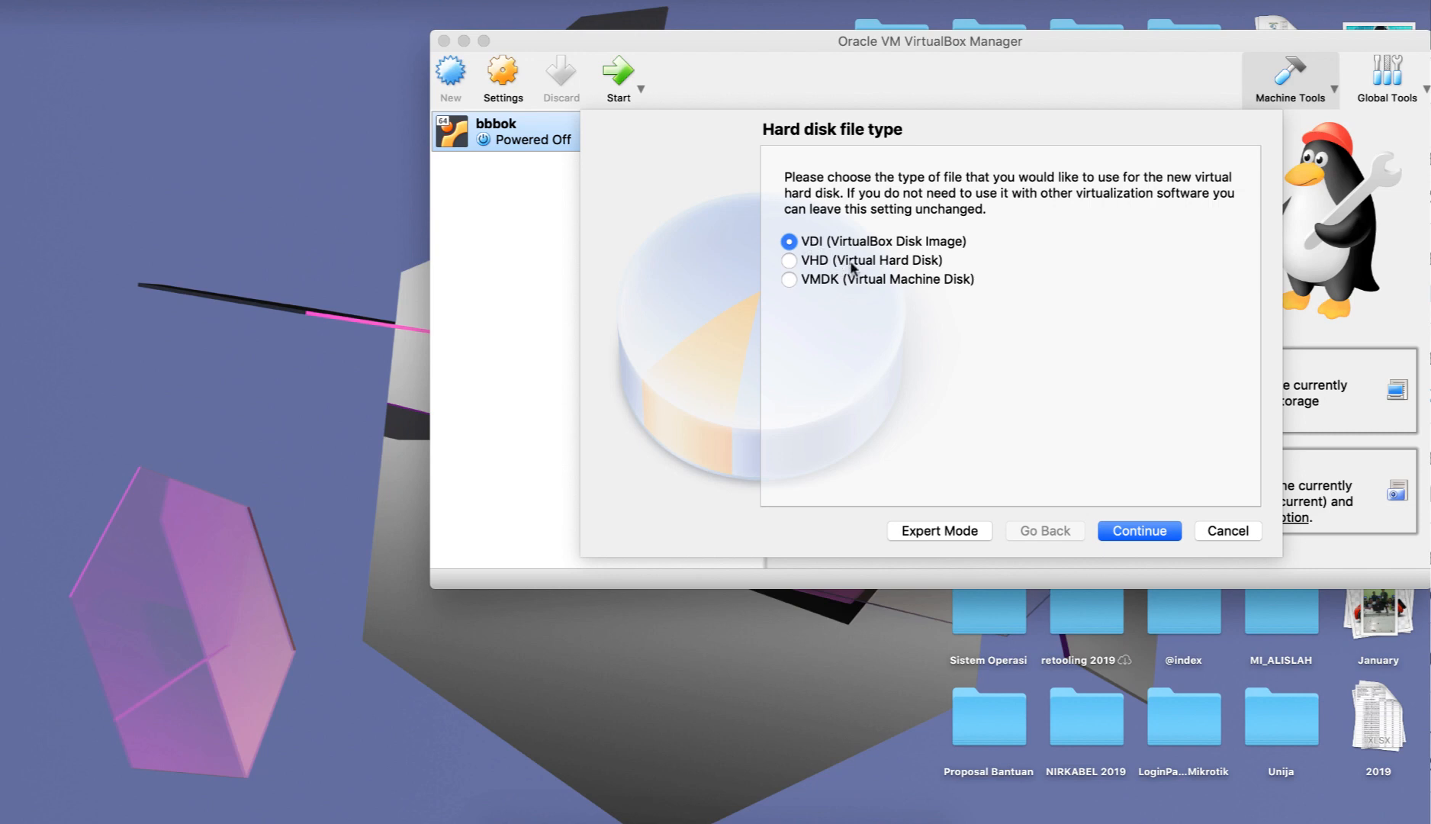
click(1146, 532)
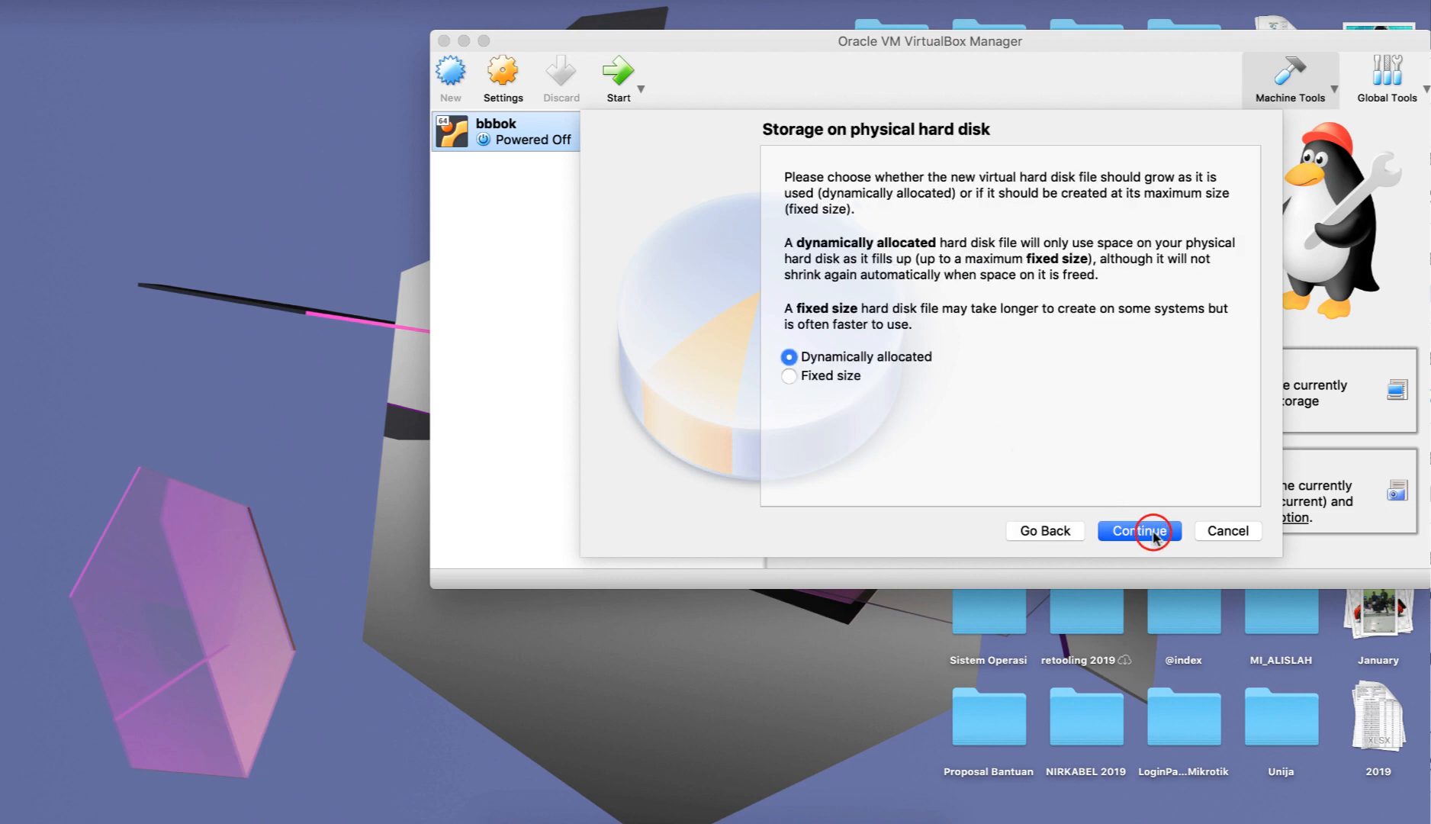
click(1144, 532)
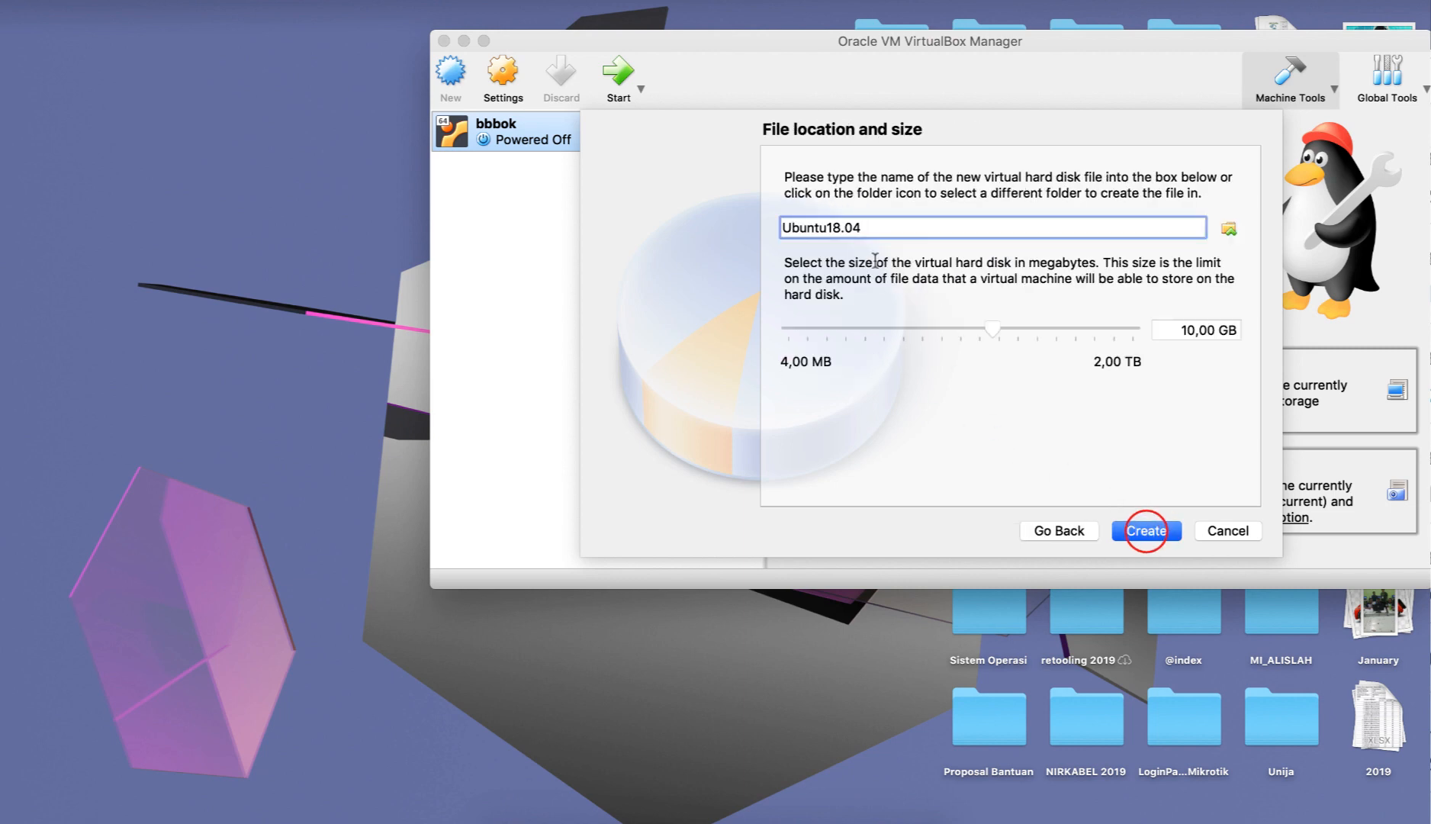
Set the Ubuntu18.04 virtual hard disk's size to 25 GB and create the virtual machine.
triple_click(866, 228)
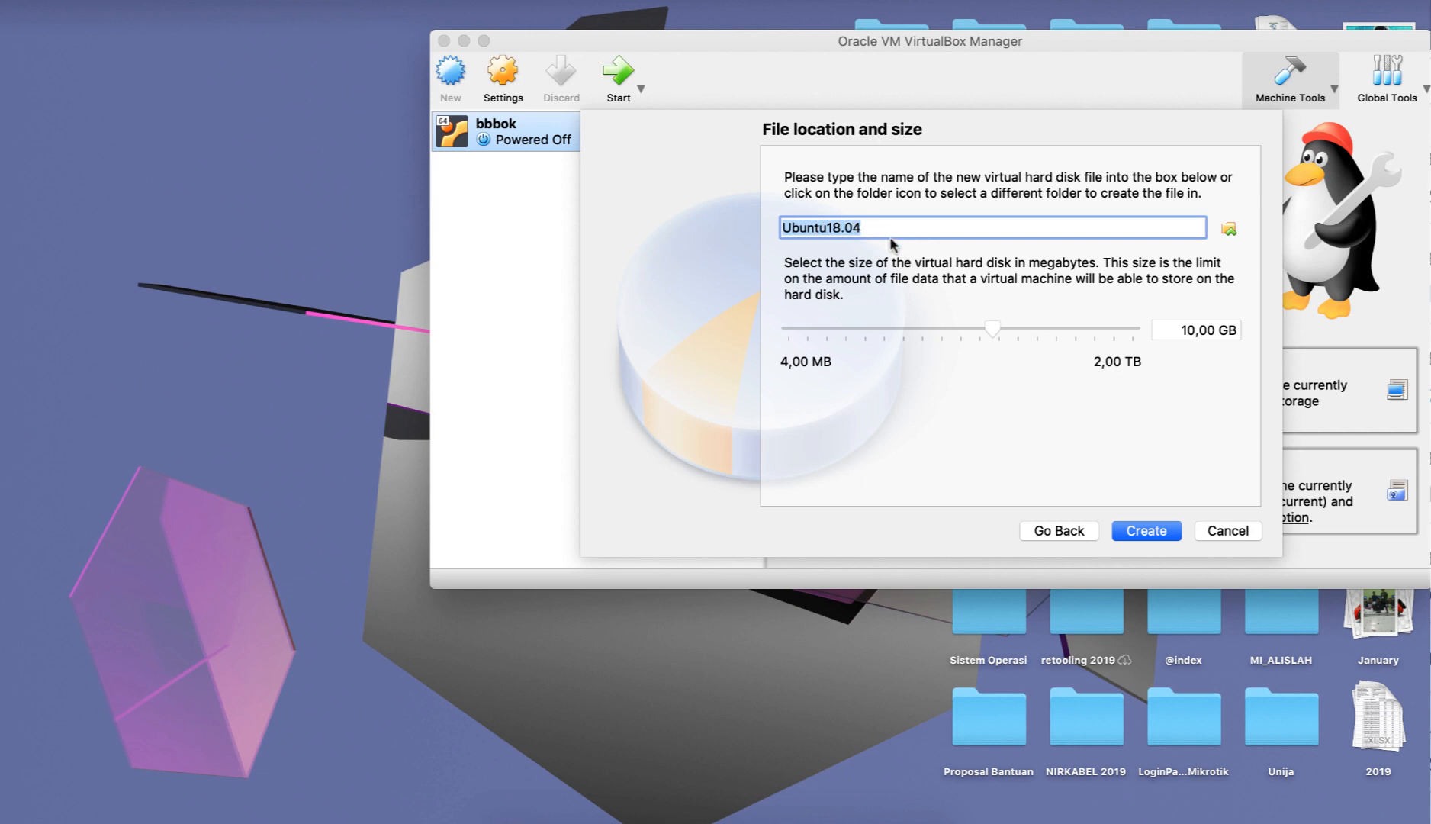
click(1192, 329)
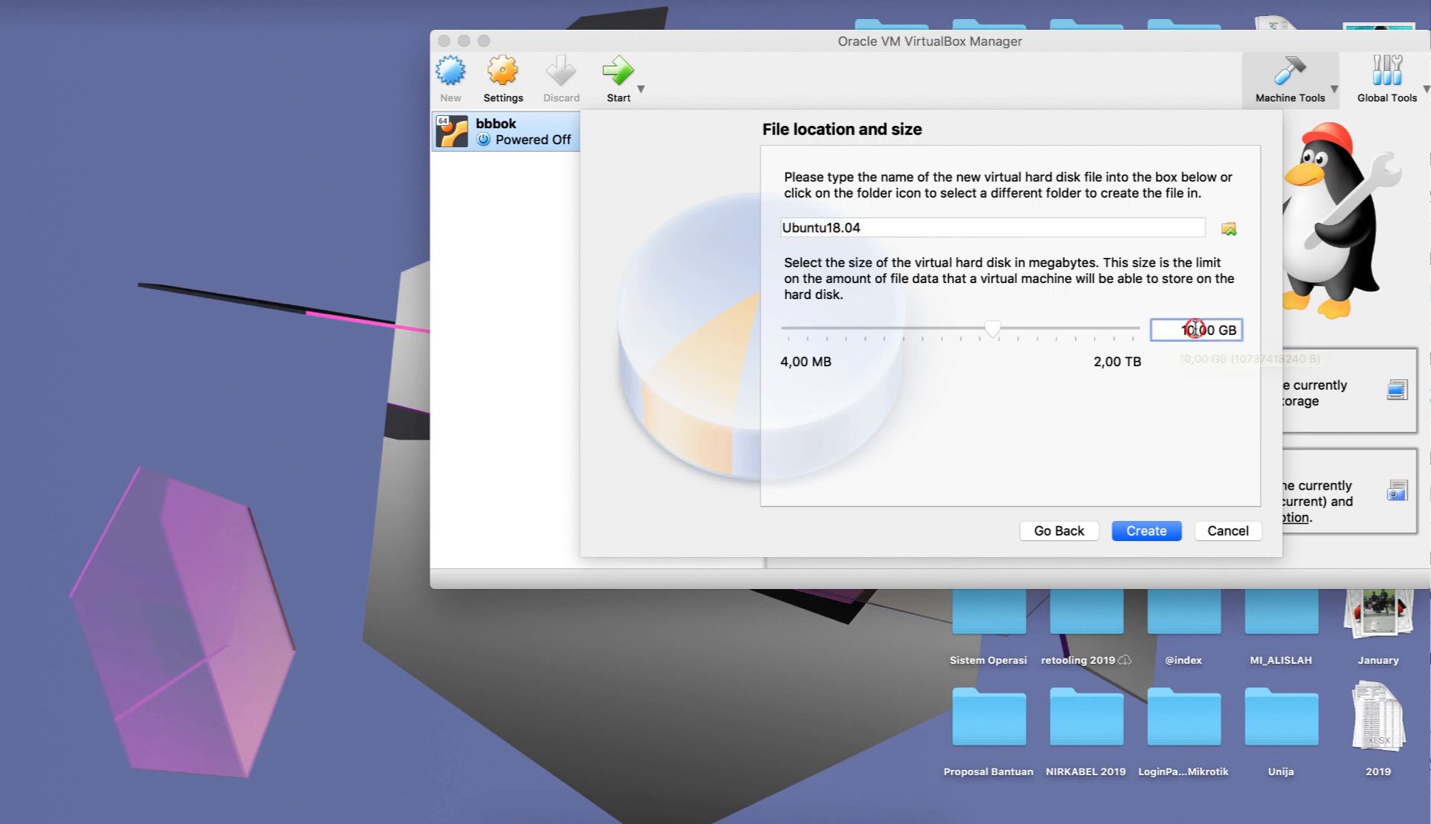
text(25)
click(1148, 532)
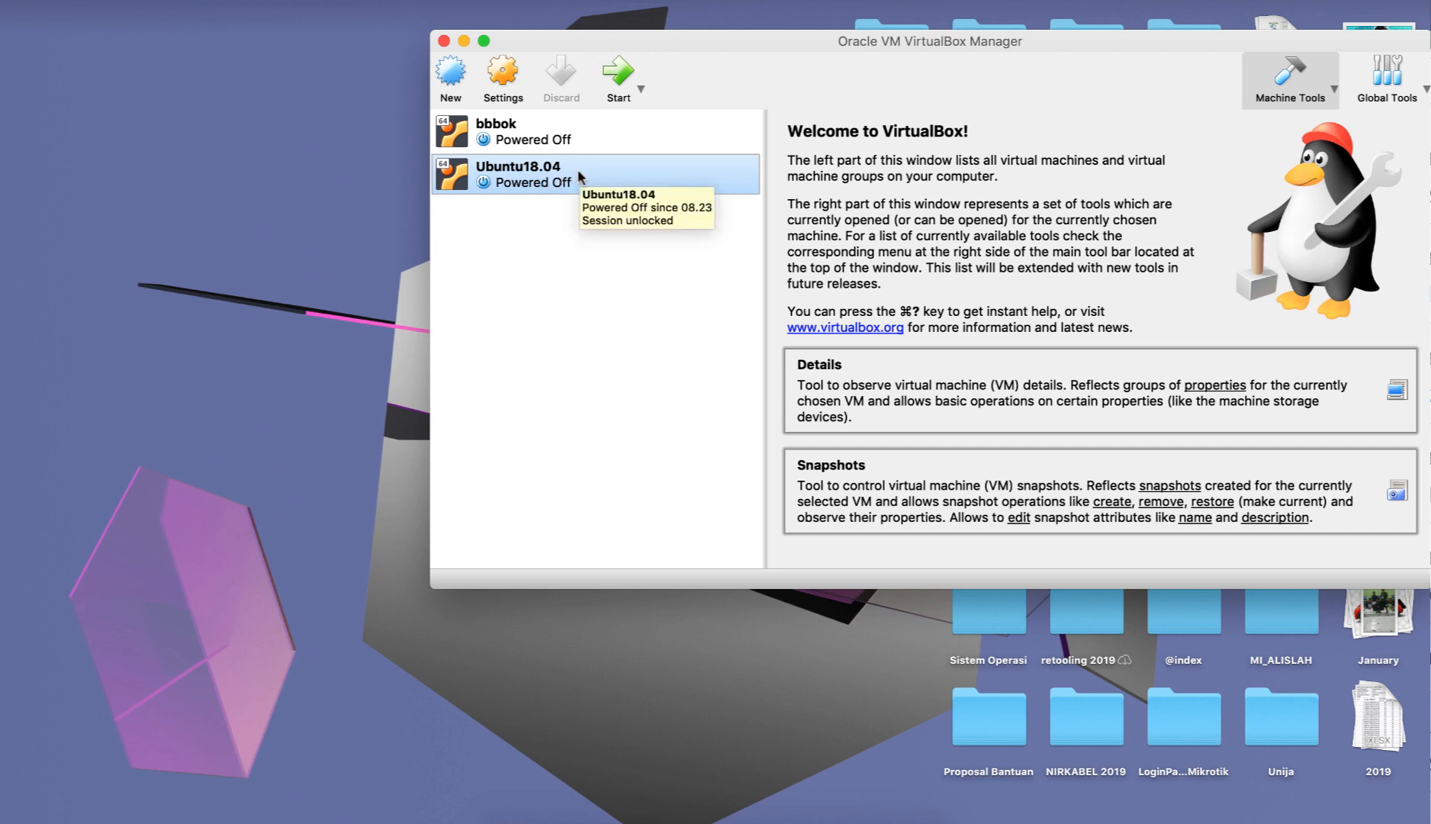
Start the Ubuntu18.04 virtual machine and choose ubuntu-18.04.4-desktop-amd64.iso from the Downloads folder as its startup disk.
click(615, 73)
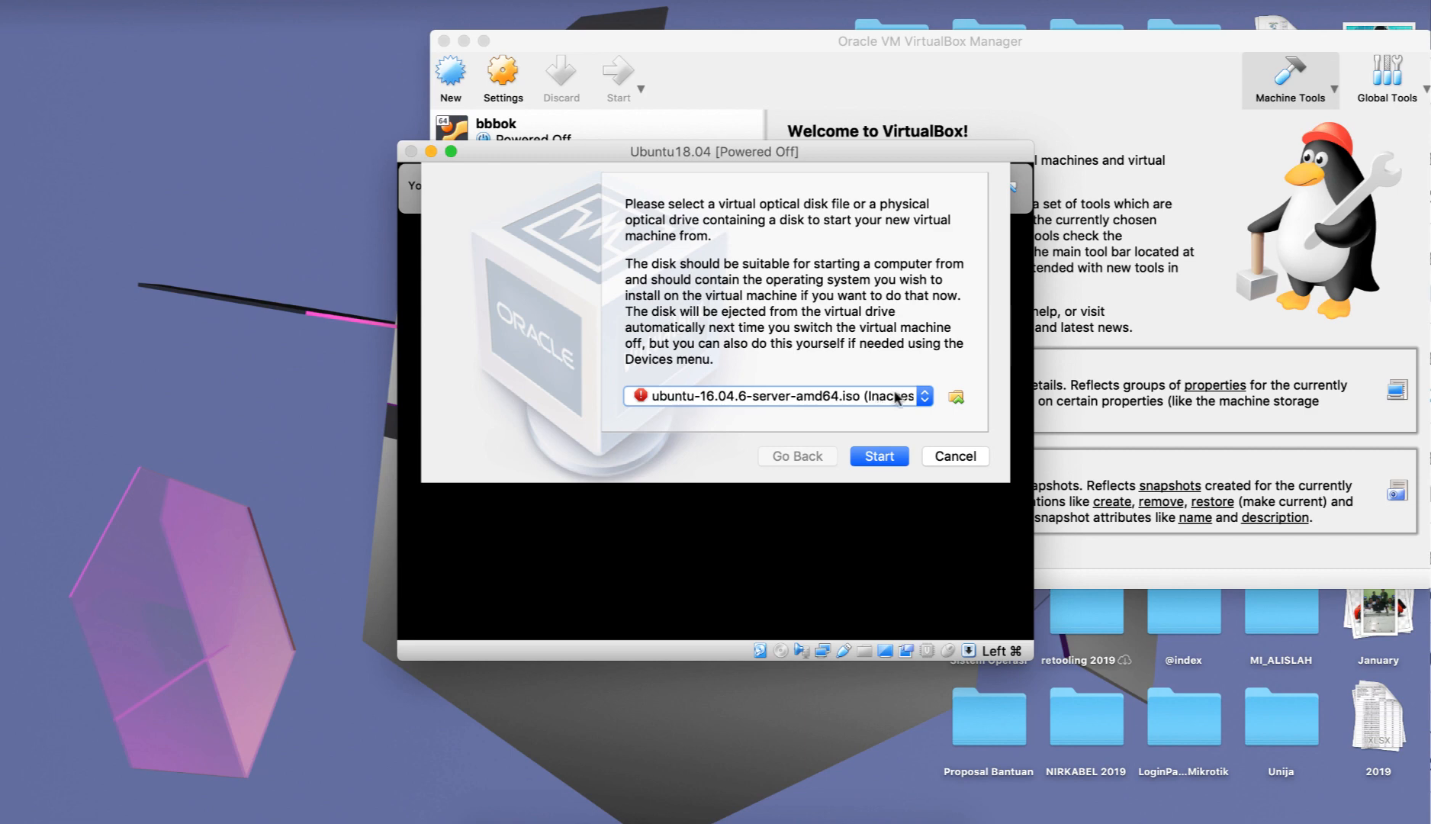
click(955, 396)
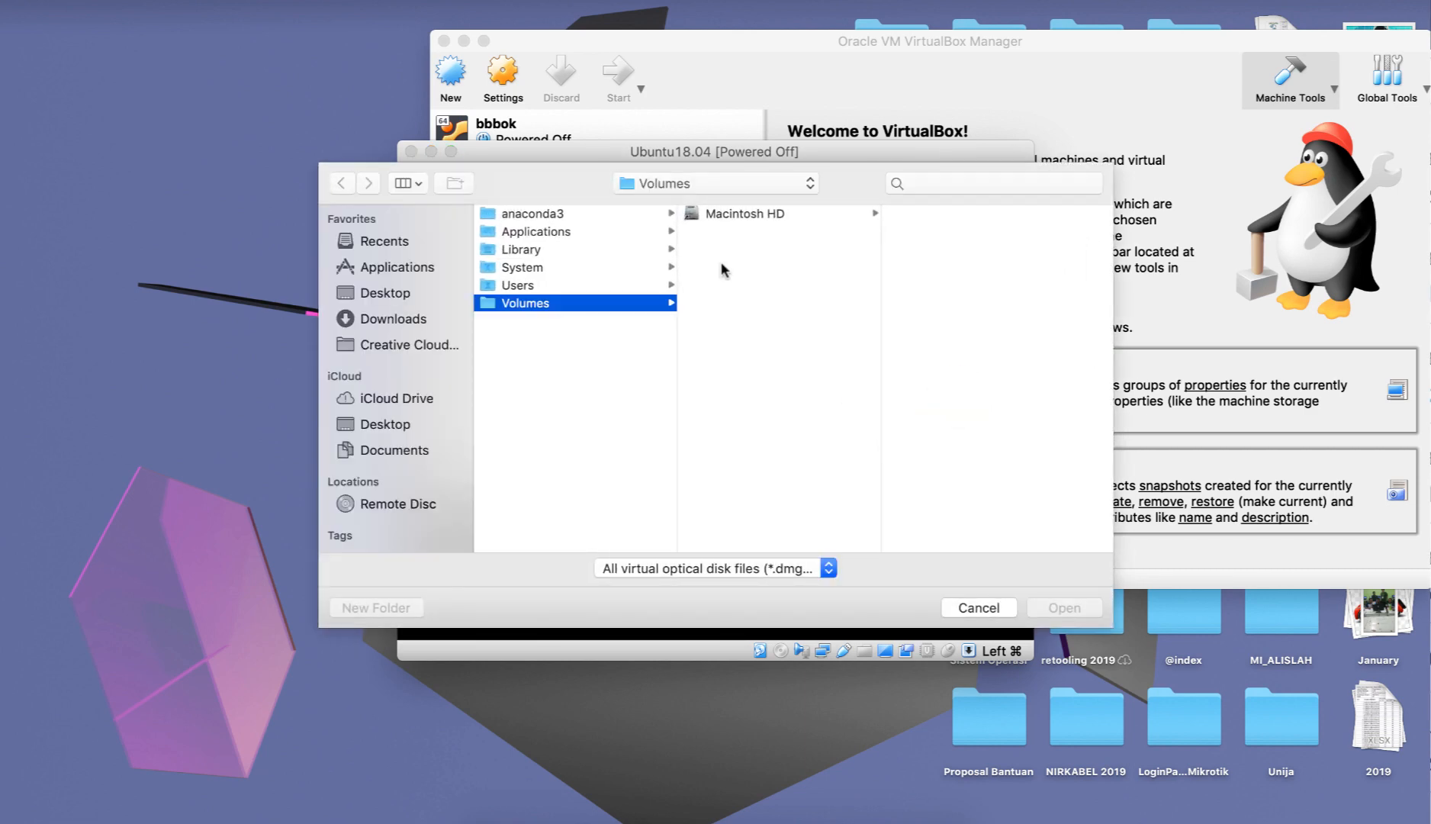
click(393, 318)
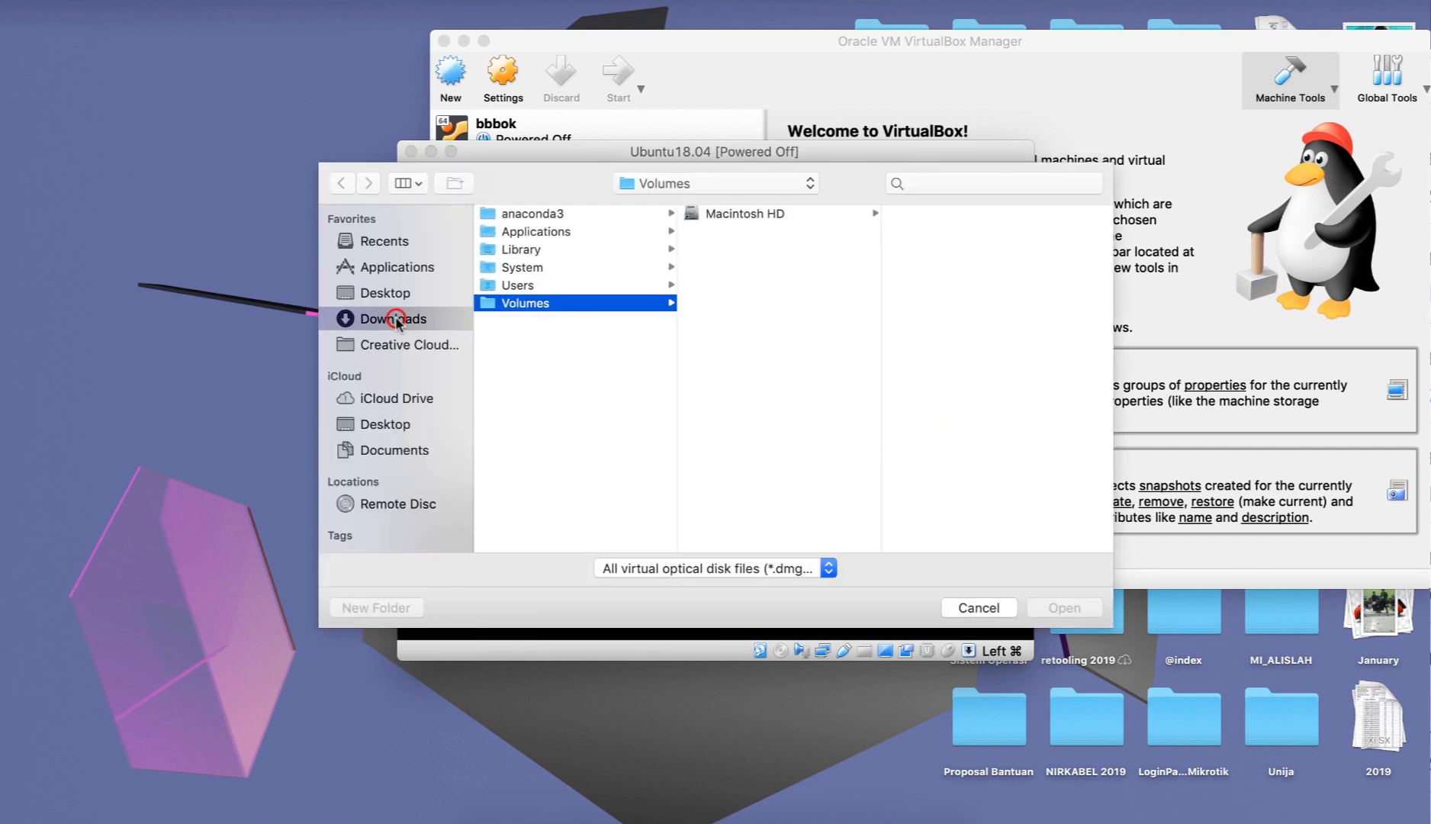
scroll(617, 335, down, 5)
scroll(616, 336, down, 10)
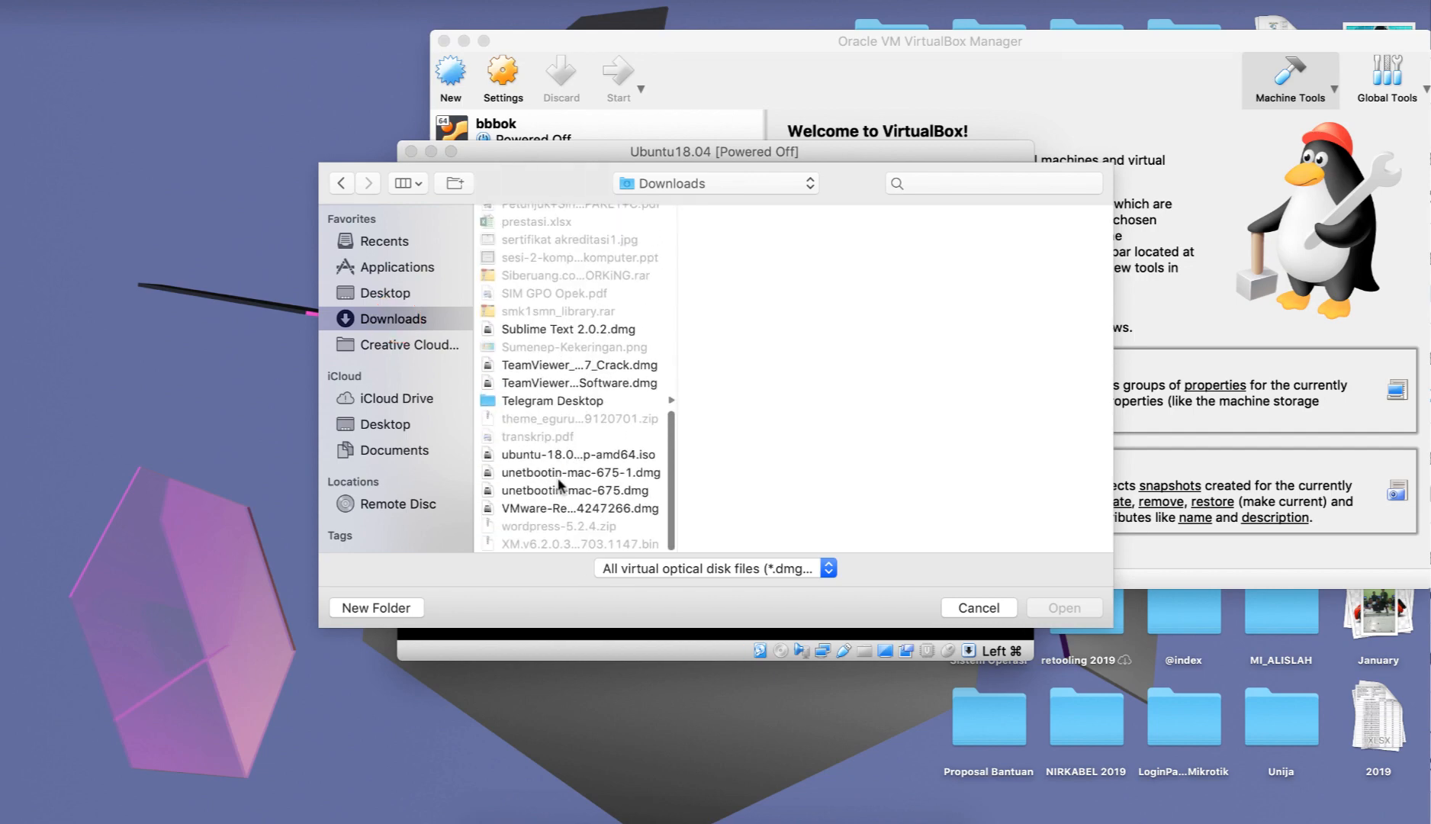
click(578, 455)
click(1041, 607)
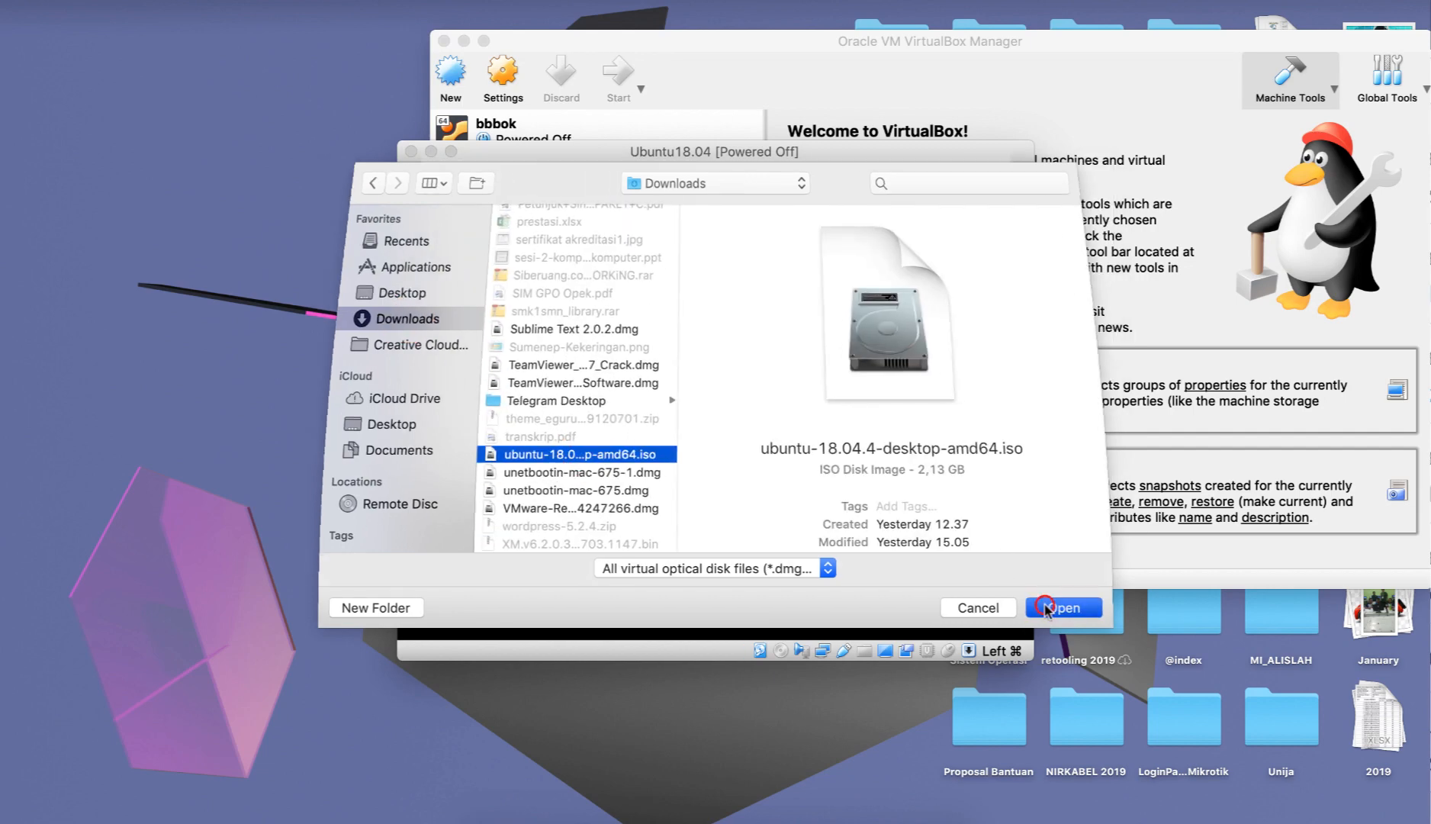
Boot the virtual machine from the selected ISO and dismiss the keyboard capture and mouse pointer integration notices.
click(895, 455)
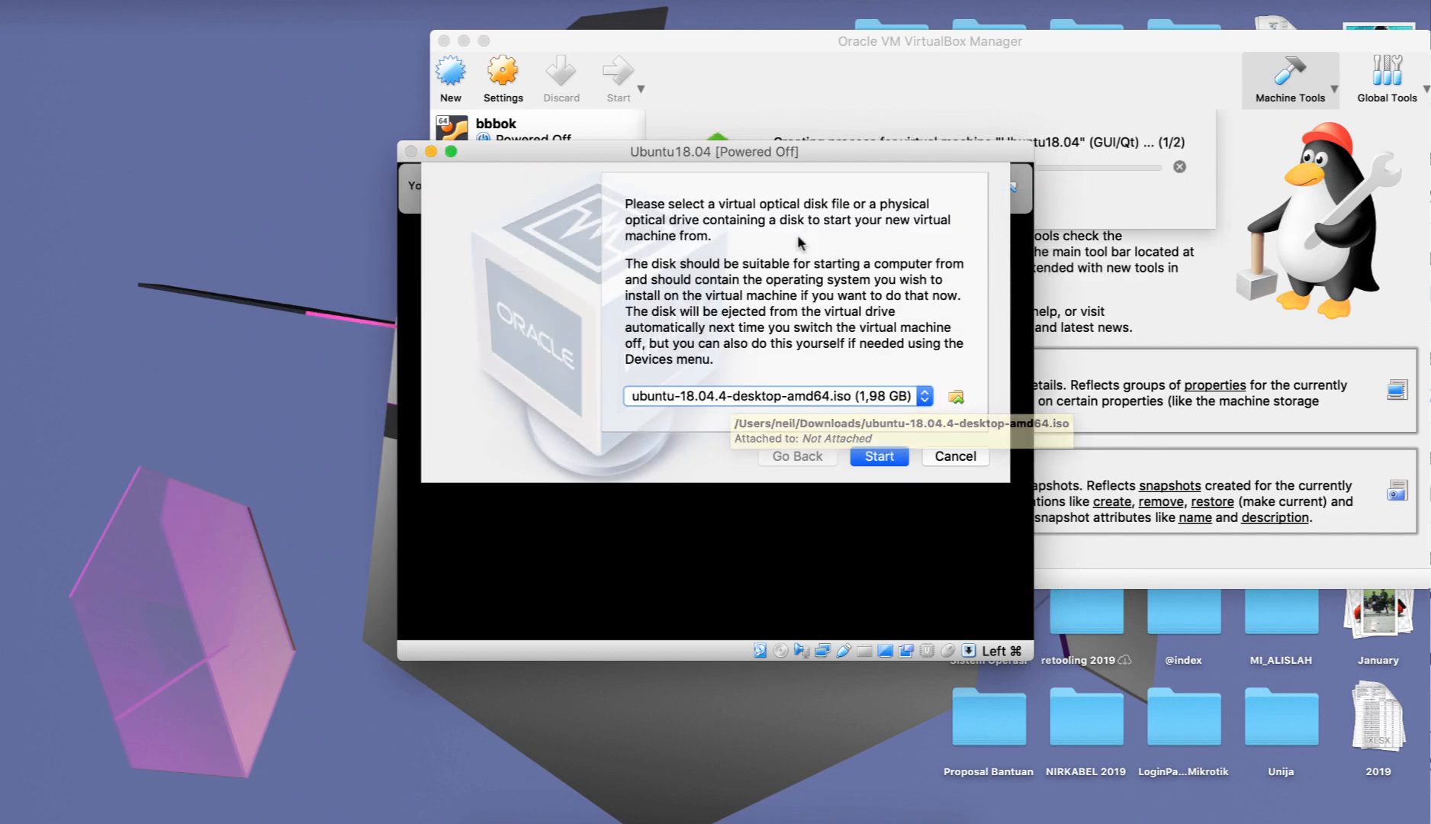
drag(839, 156, 873, 115)
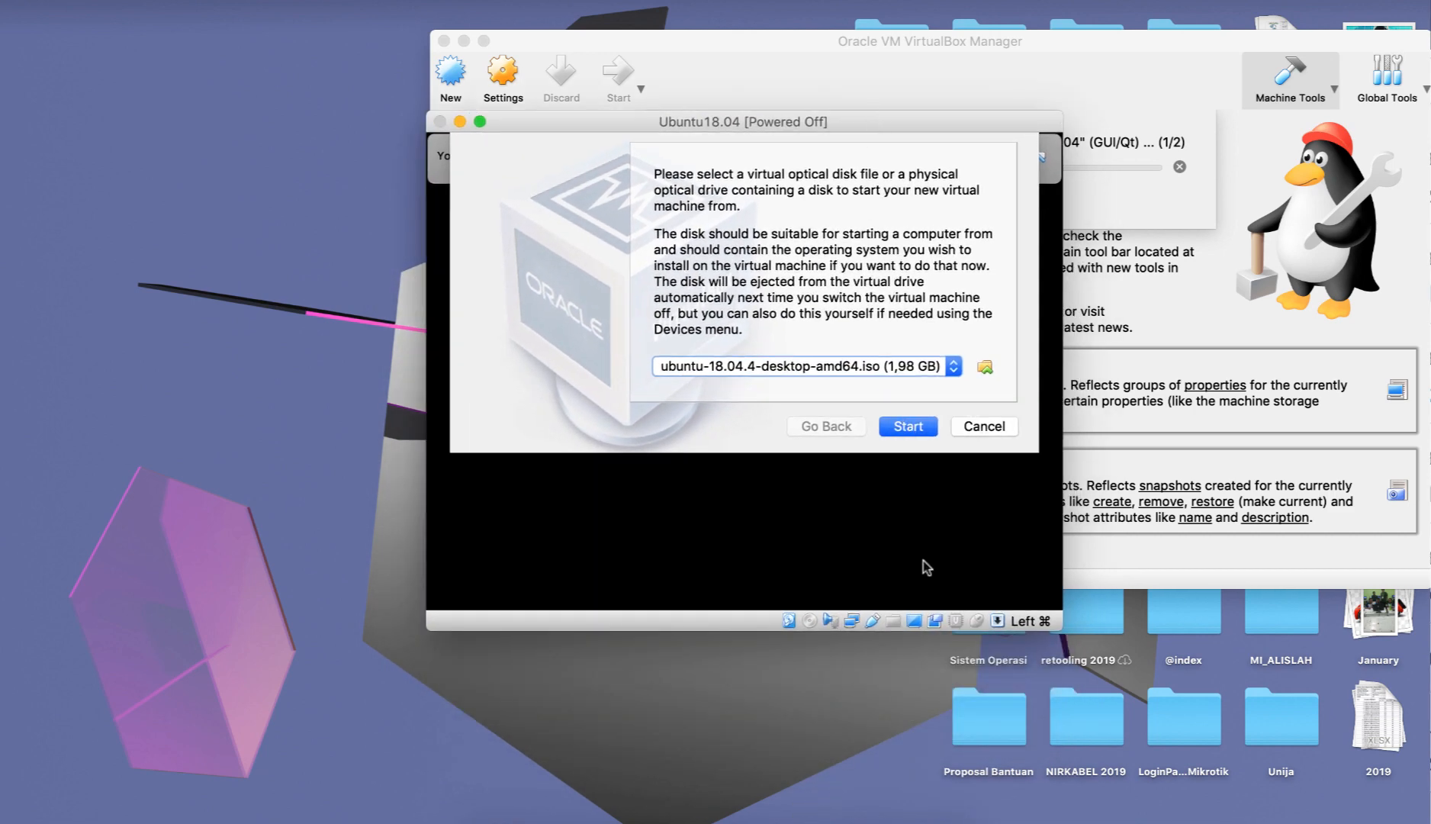
click(915, 425)
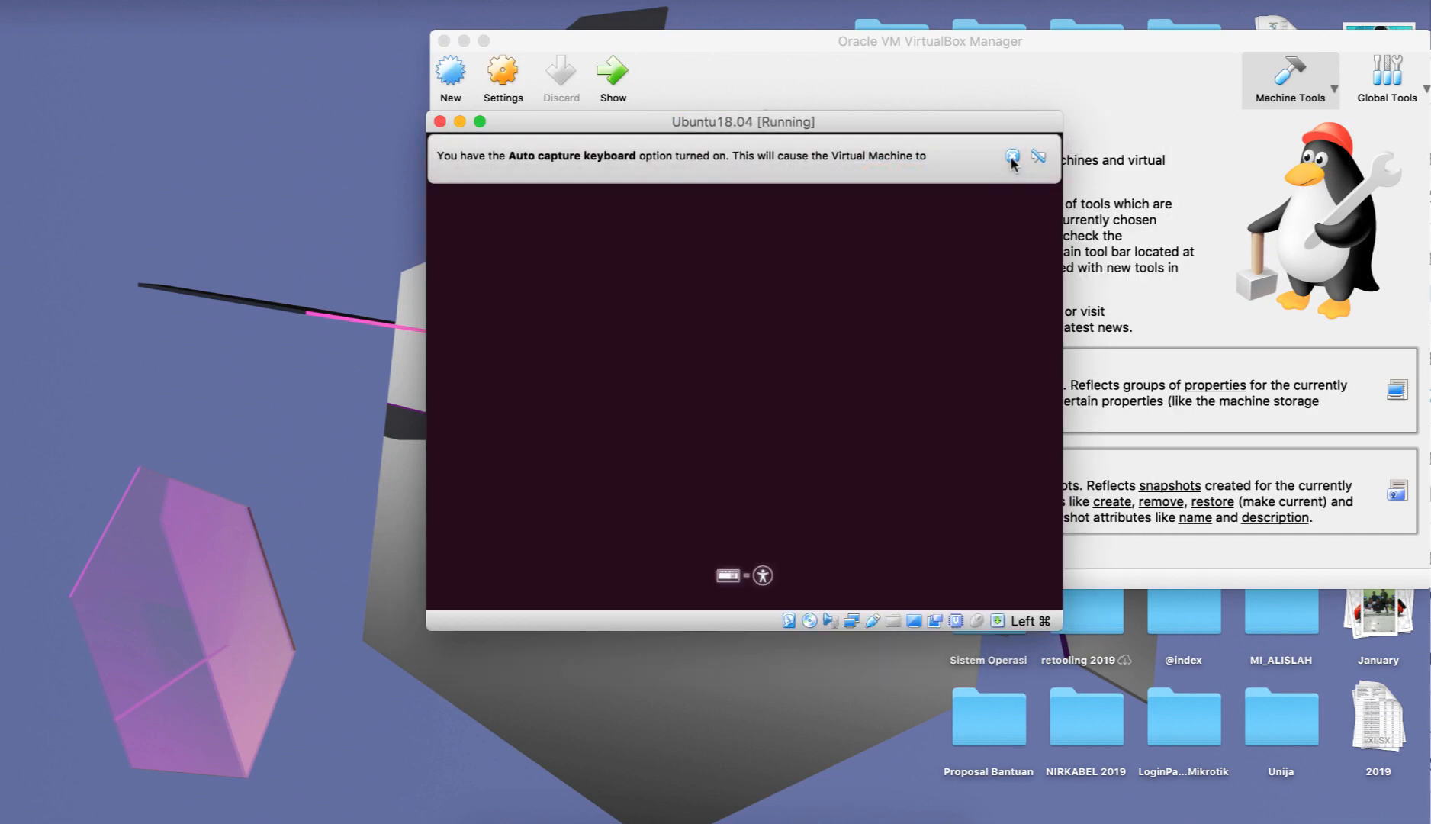
click(1012, 156)
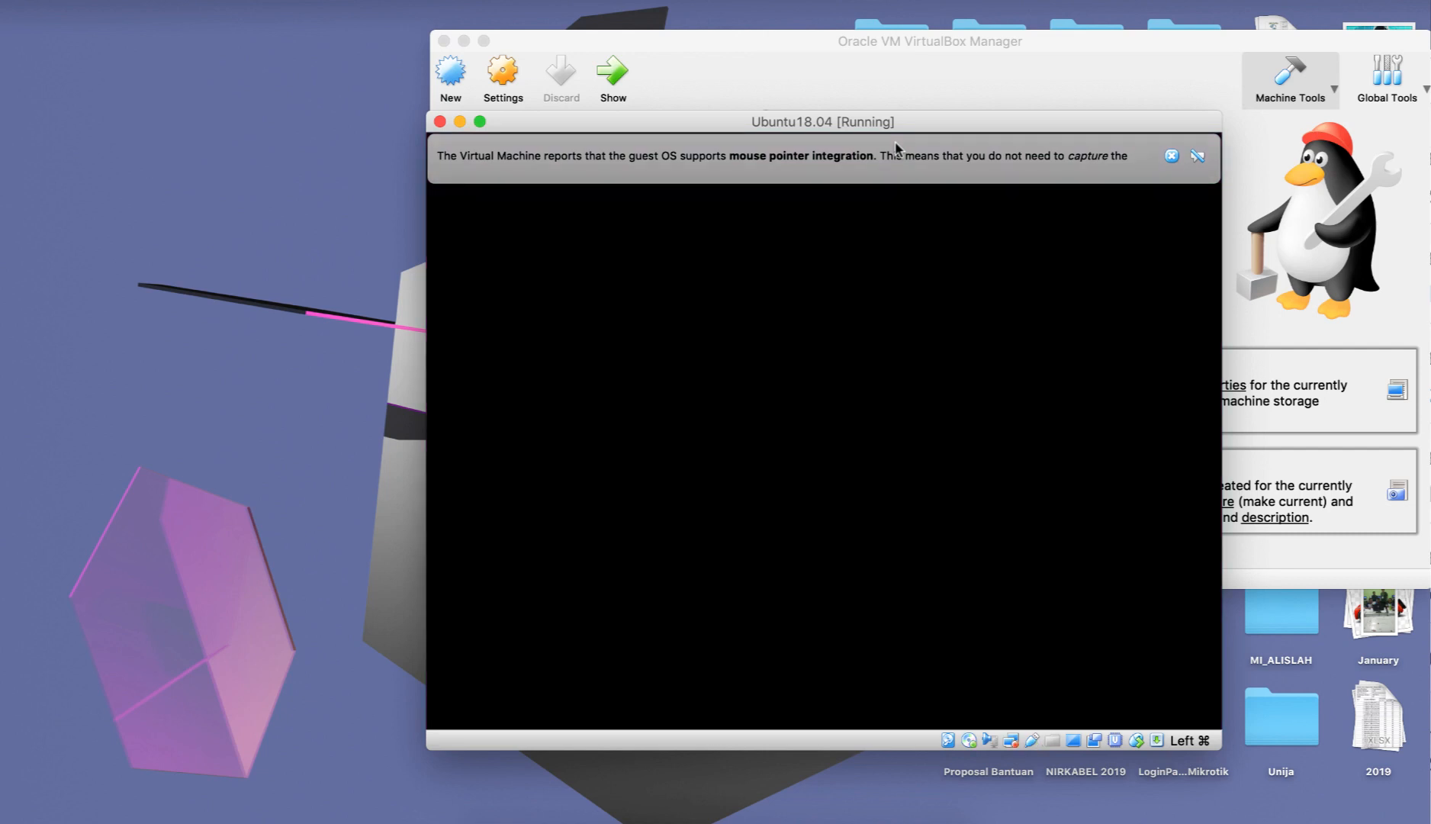
click(1171, 156)
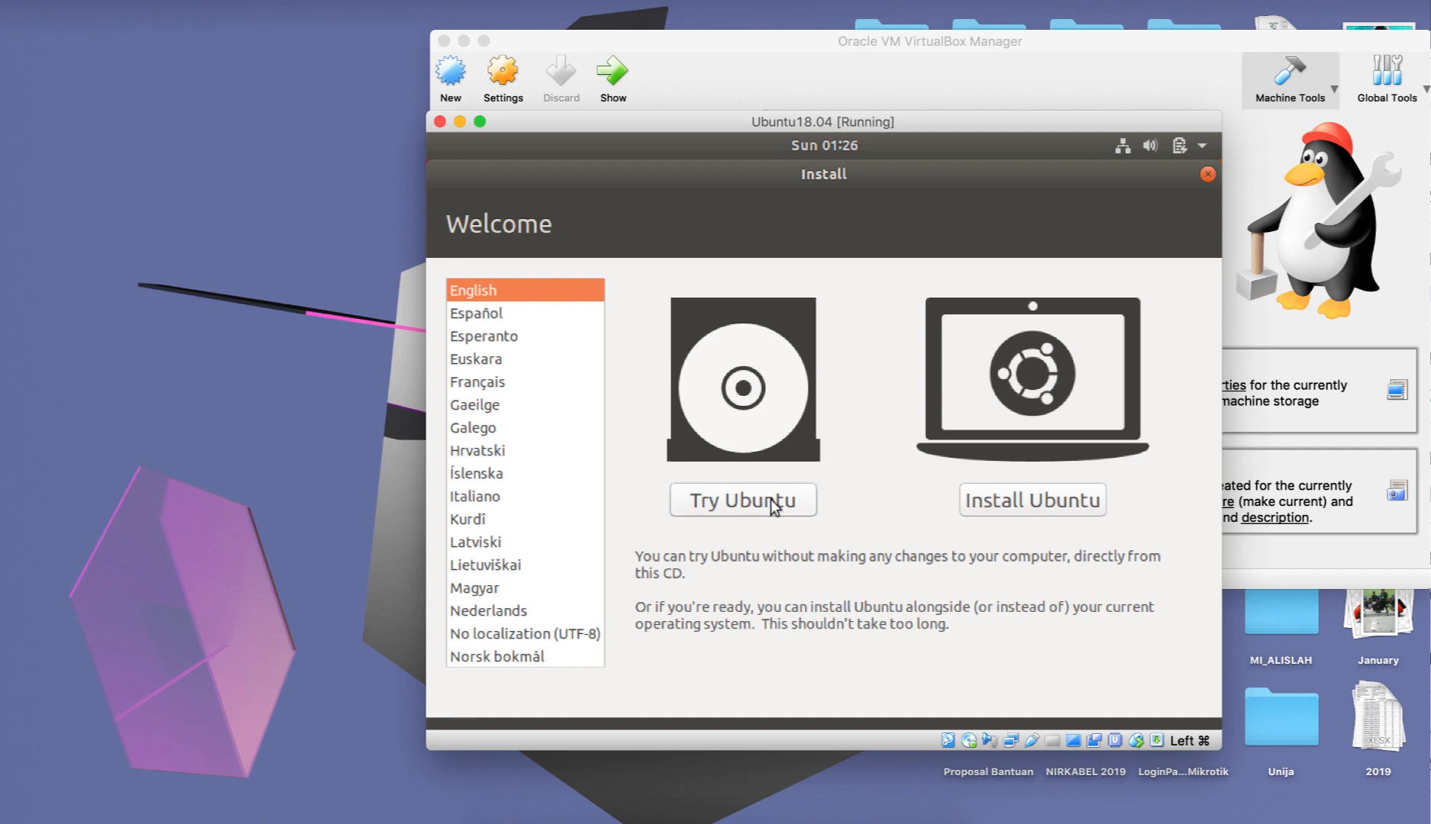
Begin installing Ubuntu in English with the English (US) keyboard layout and the Normal installation option.
click(1066, 500)
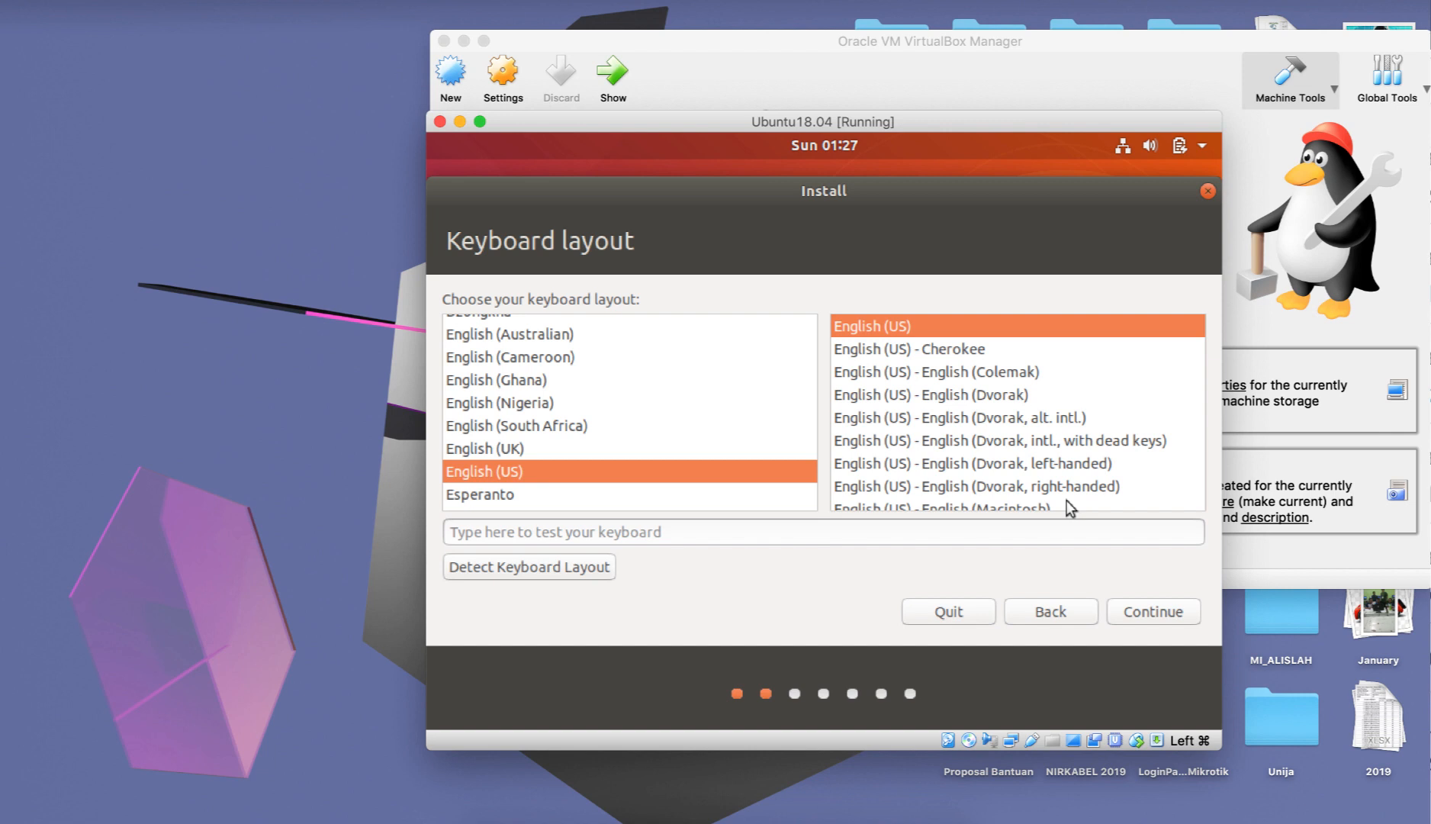
click(1160, 615)
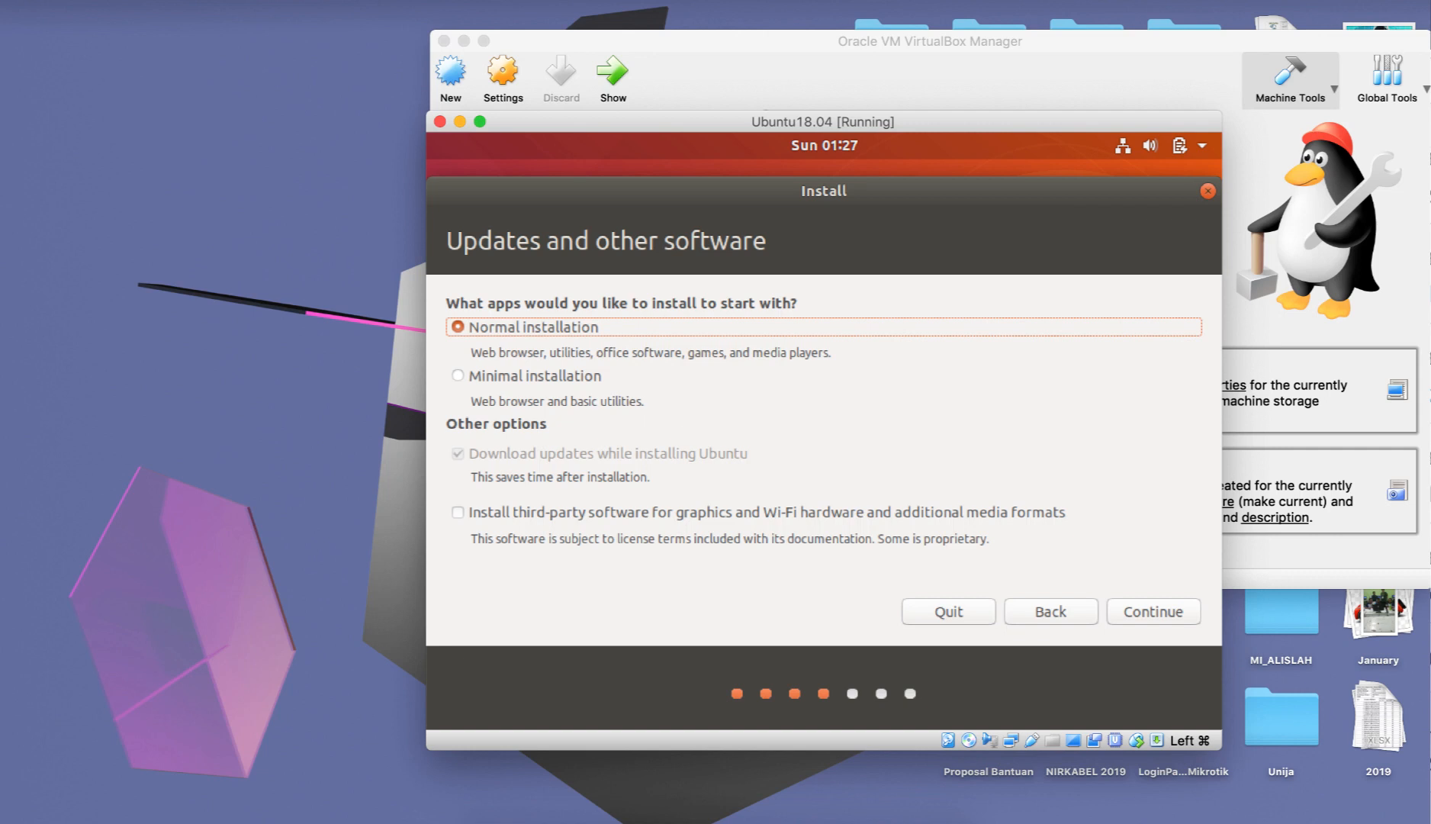
click(1132, 614)
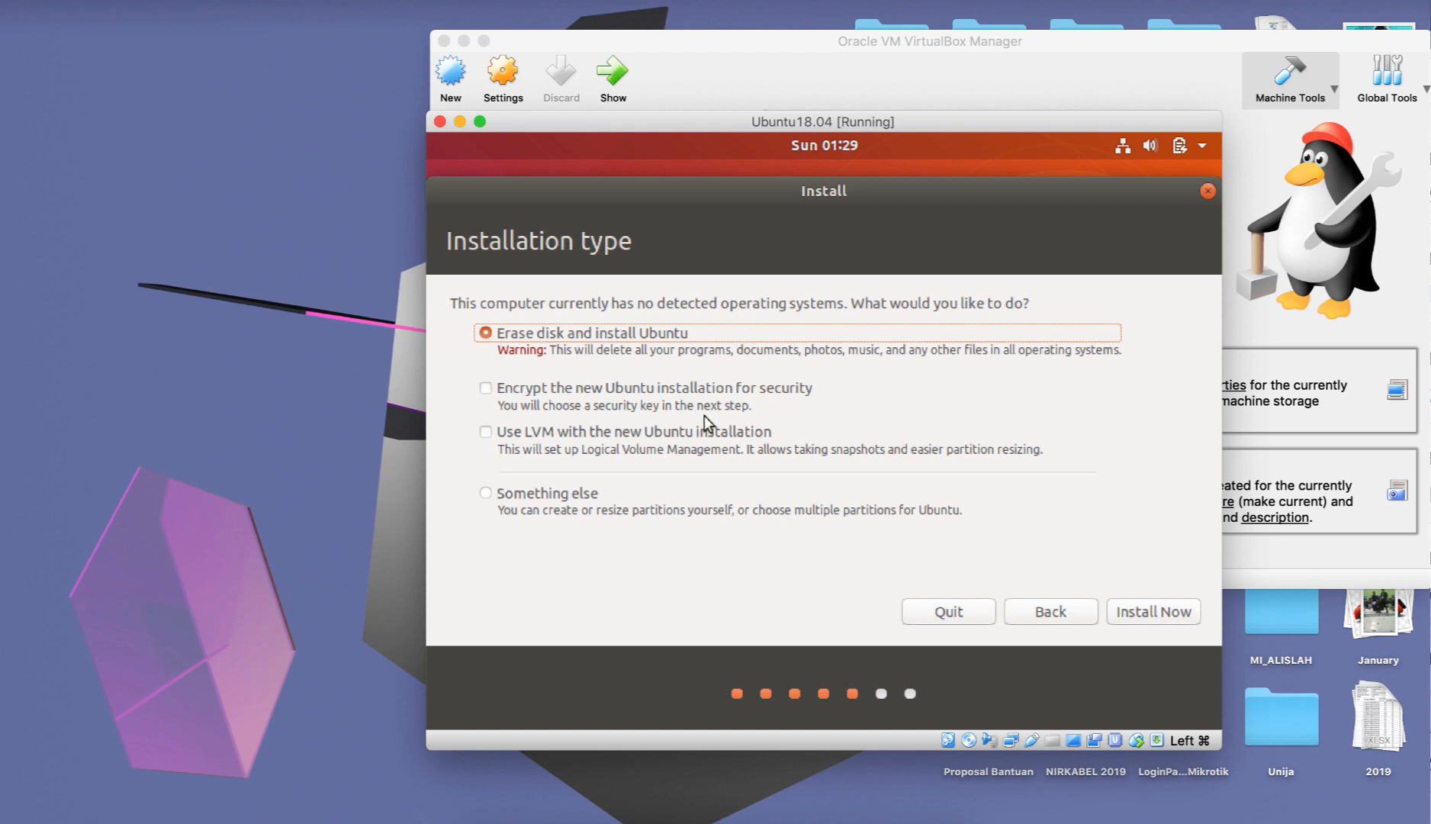
Install with Erase disk and install Ubuntu, confirming the disk changes, and set the location to Jakarta.
click(1159, 620)
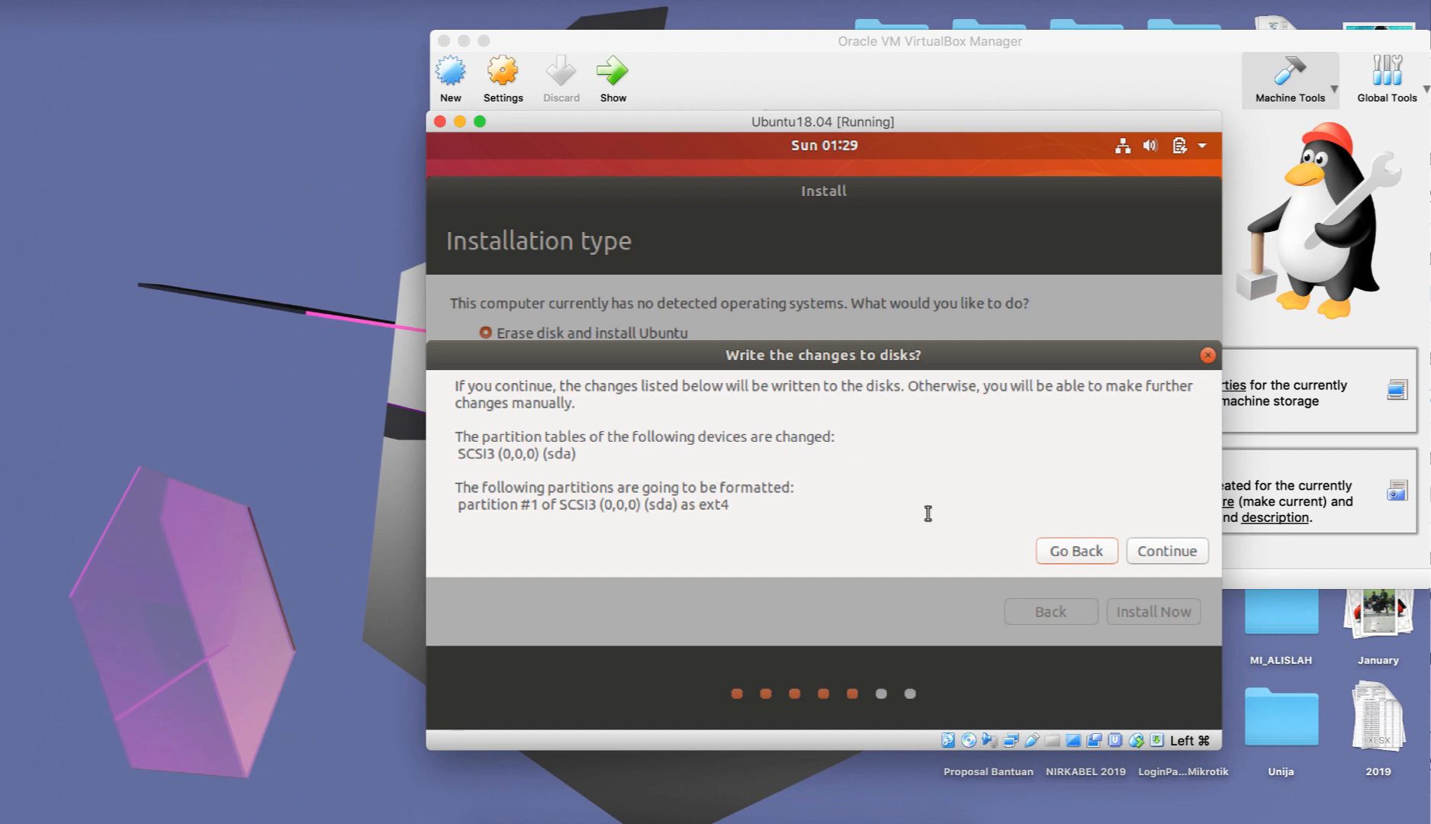
click(1183, 550)
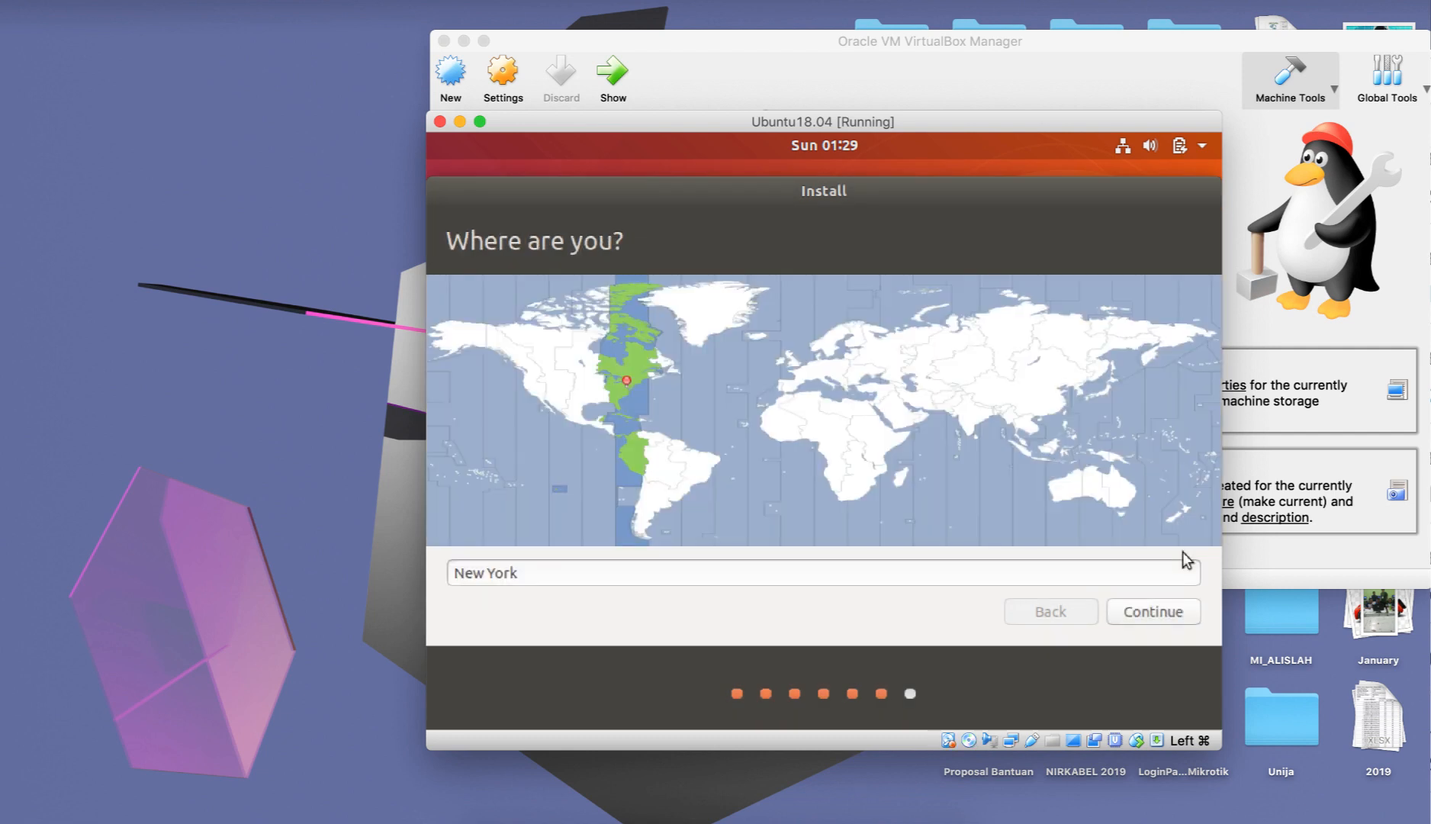
click(1035, 459)
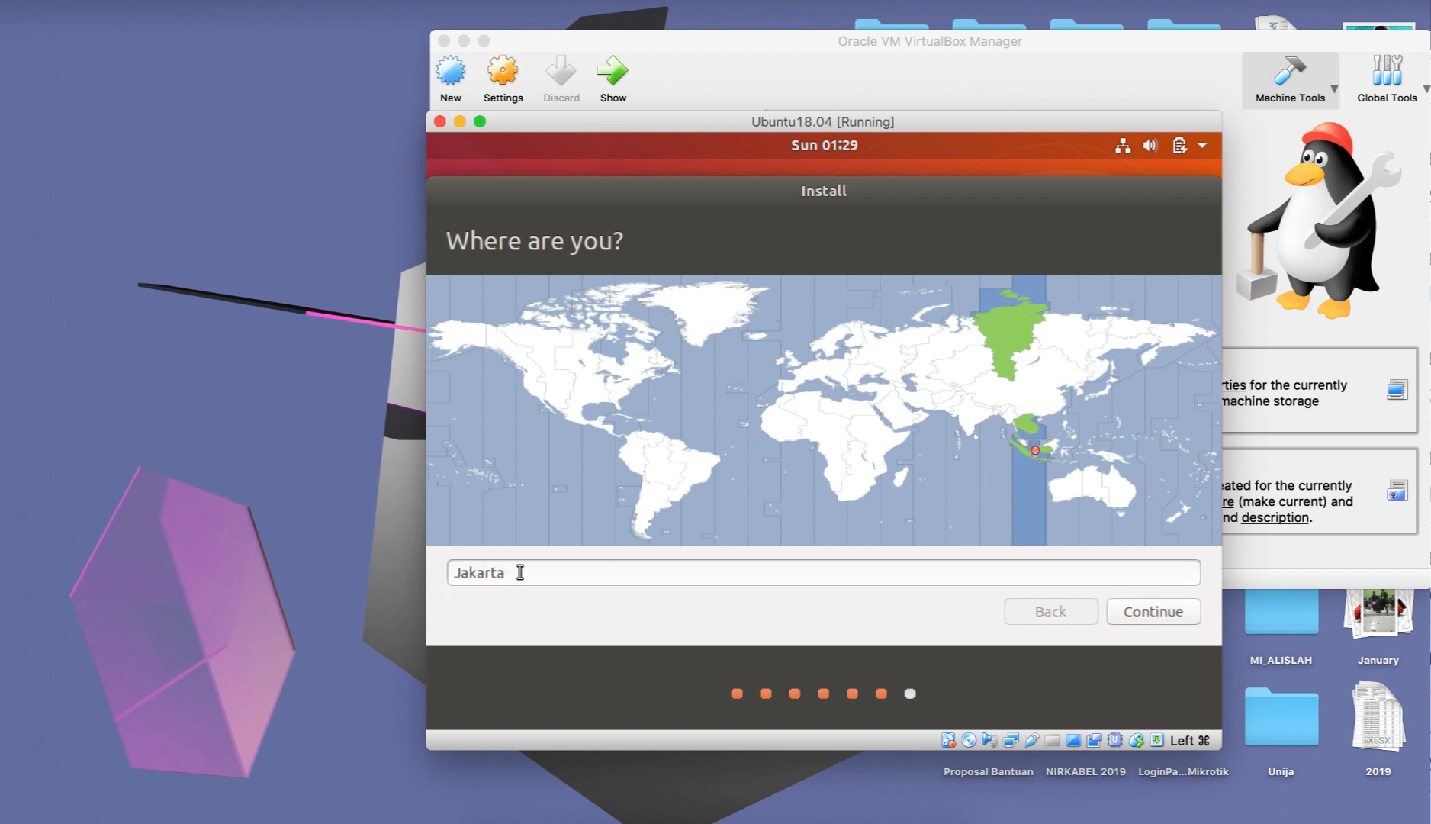
click(1142, 607)
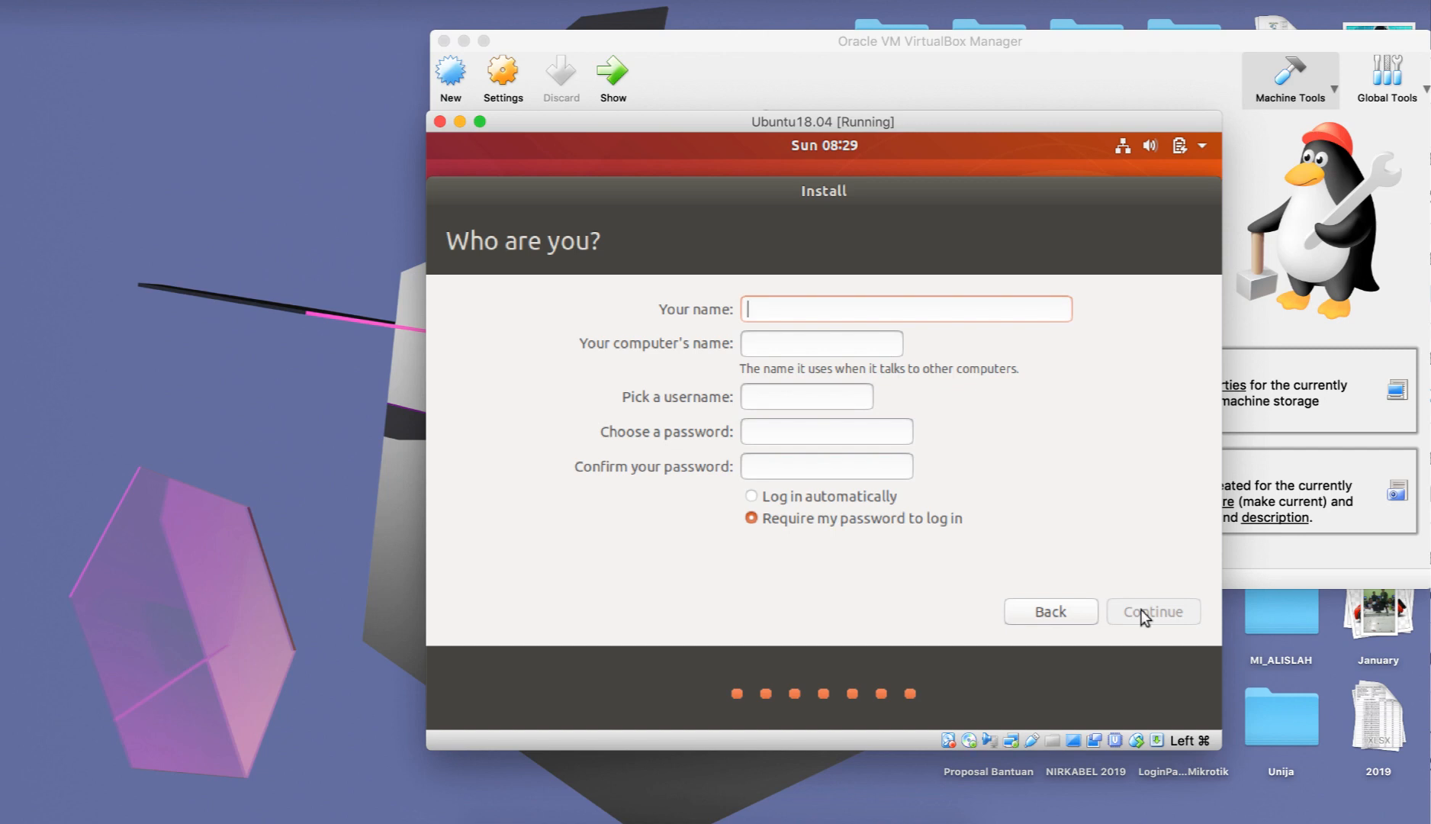
Enter the user's name for the new account and set the computer's name to tanicyber.
text(tauf)
key(BackSpace)
key(BackSpace)
key(BackSpace)
key(BackSpace)
text(tani)
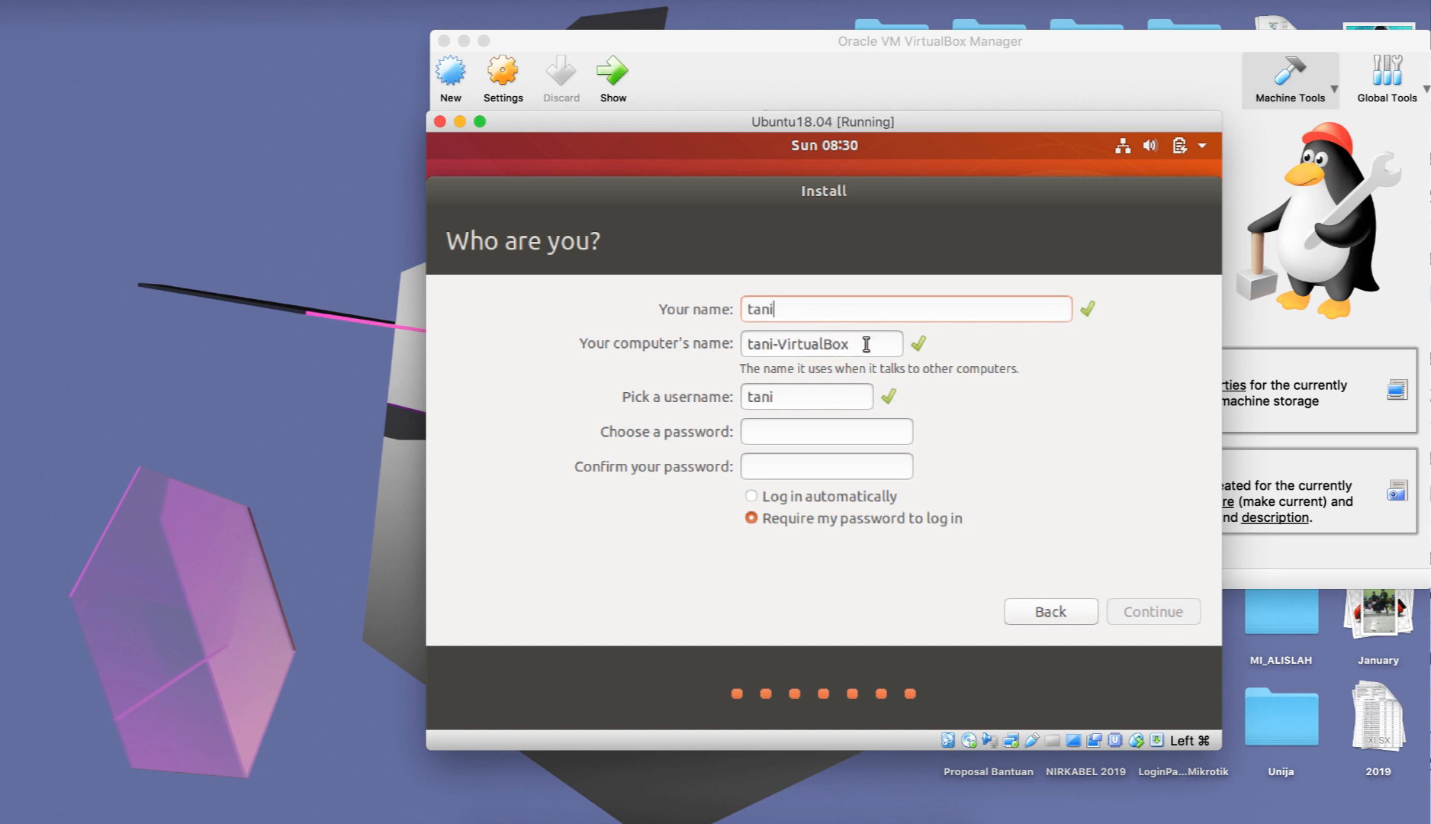
drag(865, 343, 774, 347)
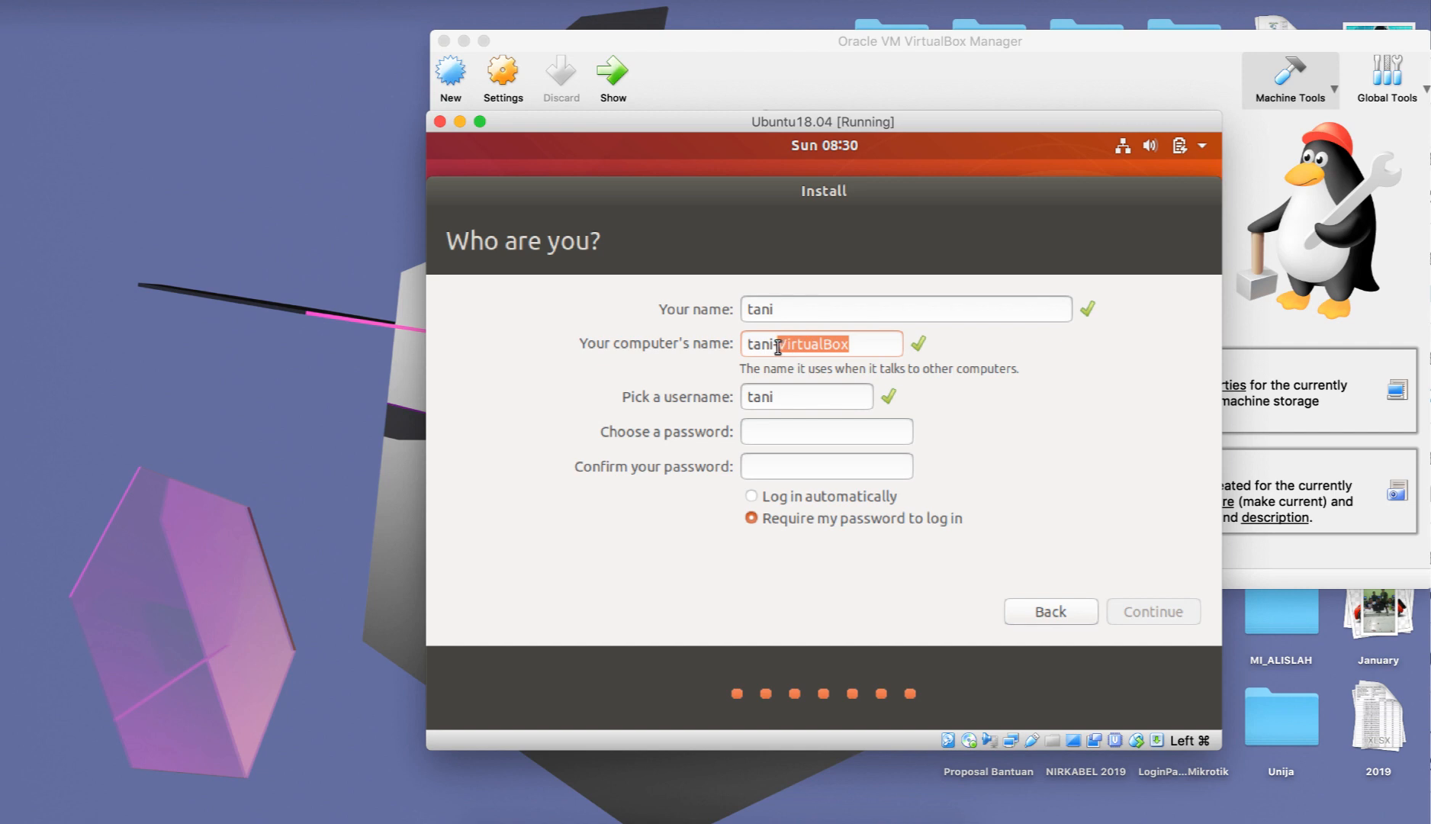
text(cyber)
Enter and confirm the account password, keep Require my password to log in, and continue the installation.
click(756, 437)
text(●●●●)
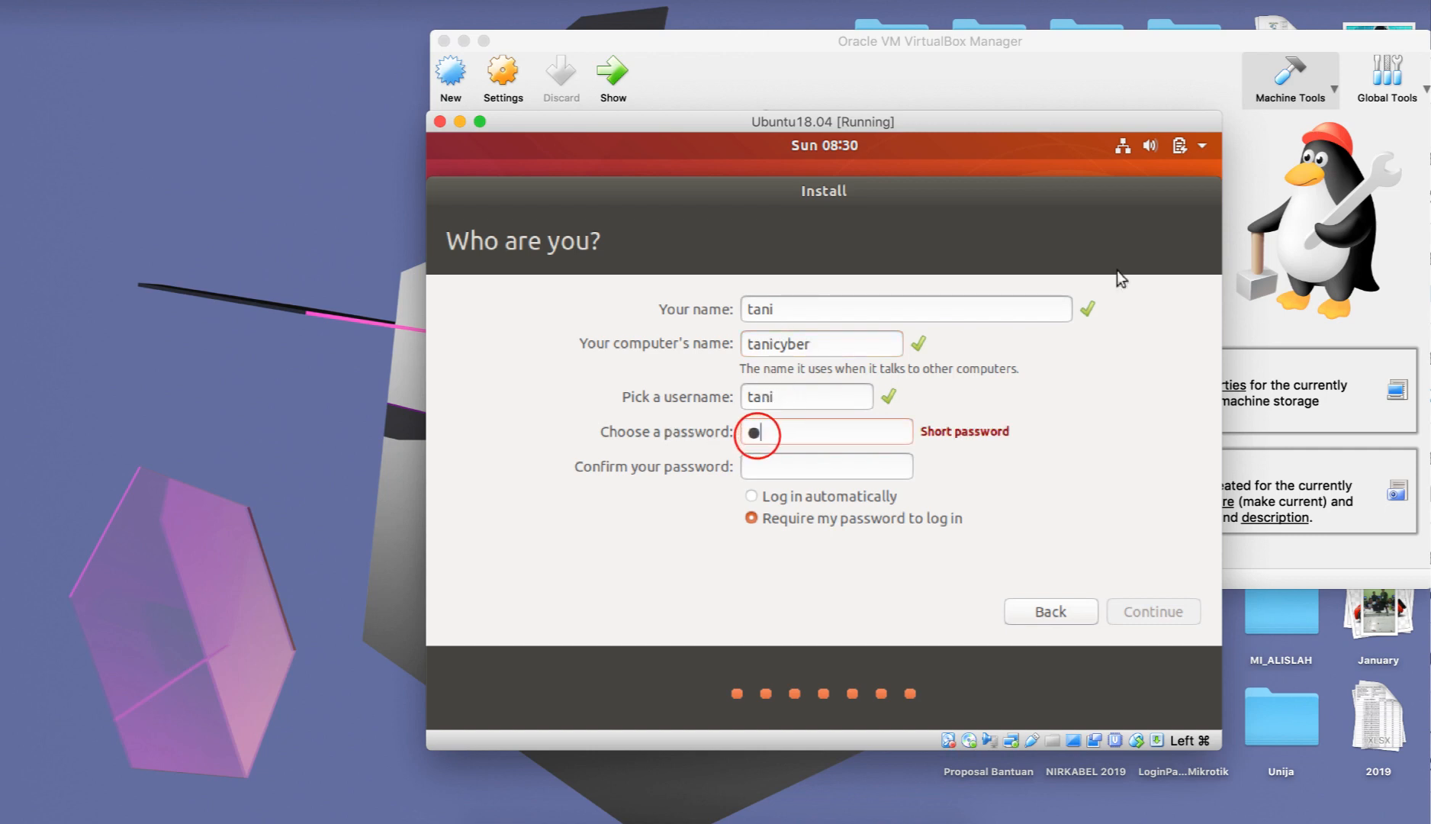
key(Tab)
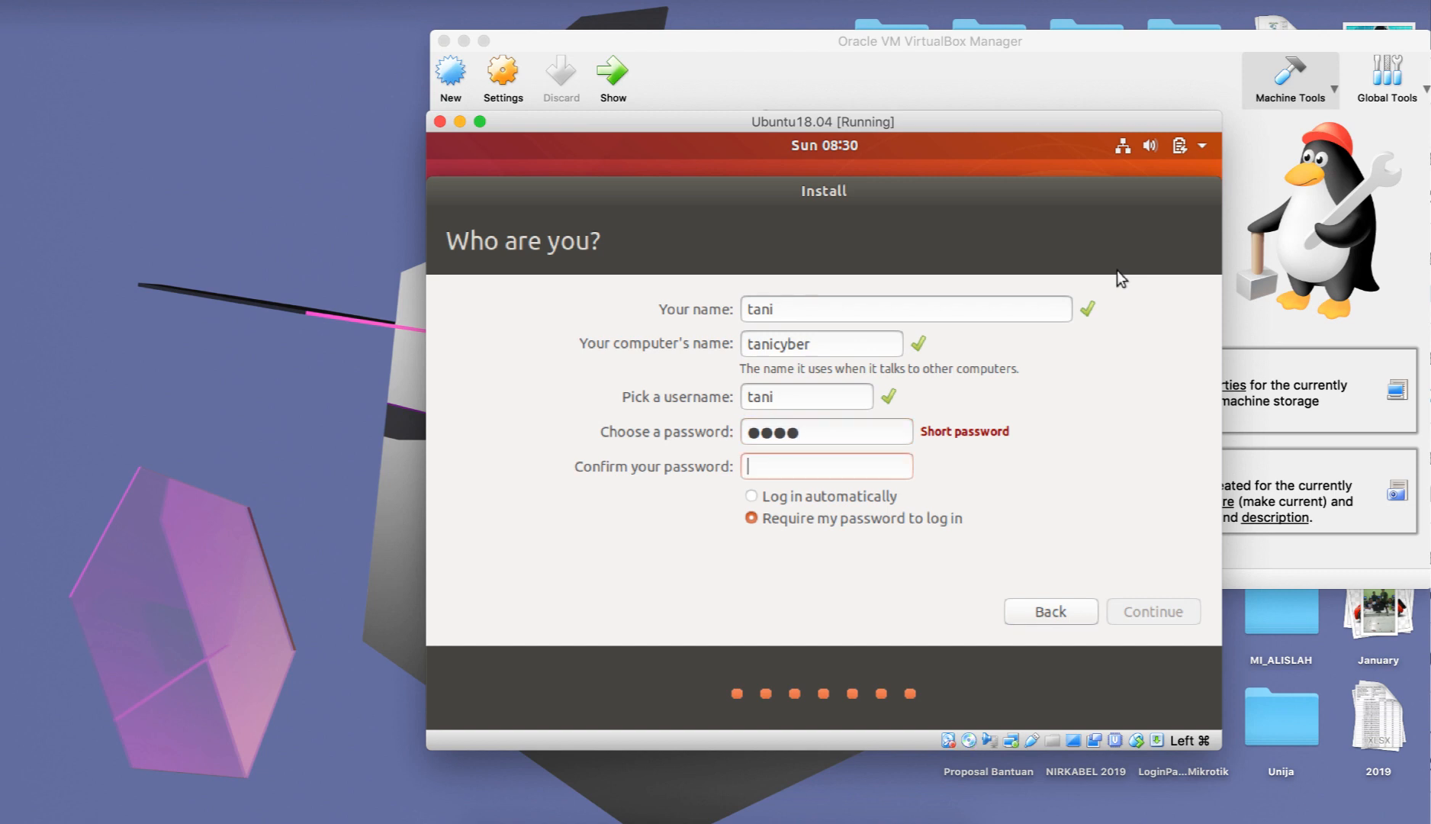
text(●●●●)
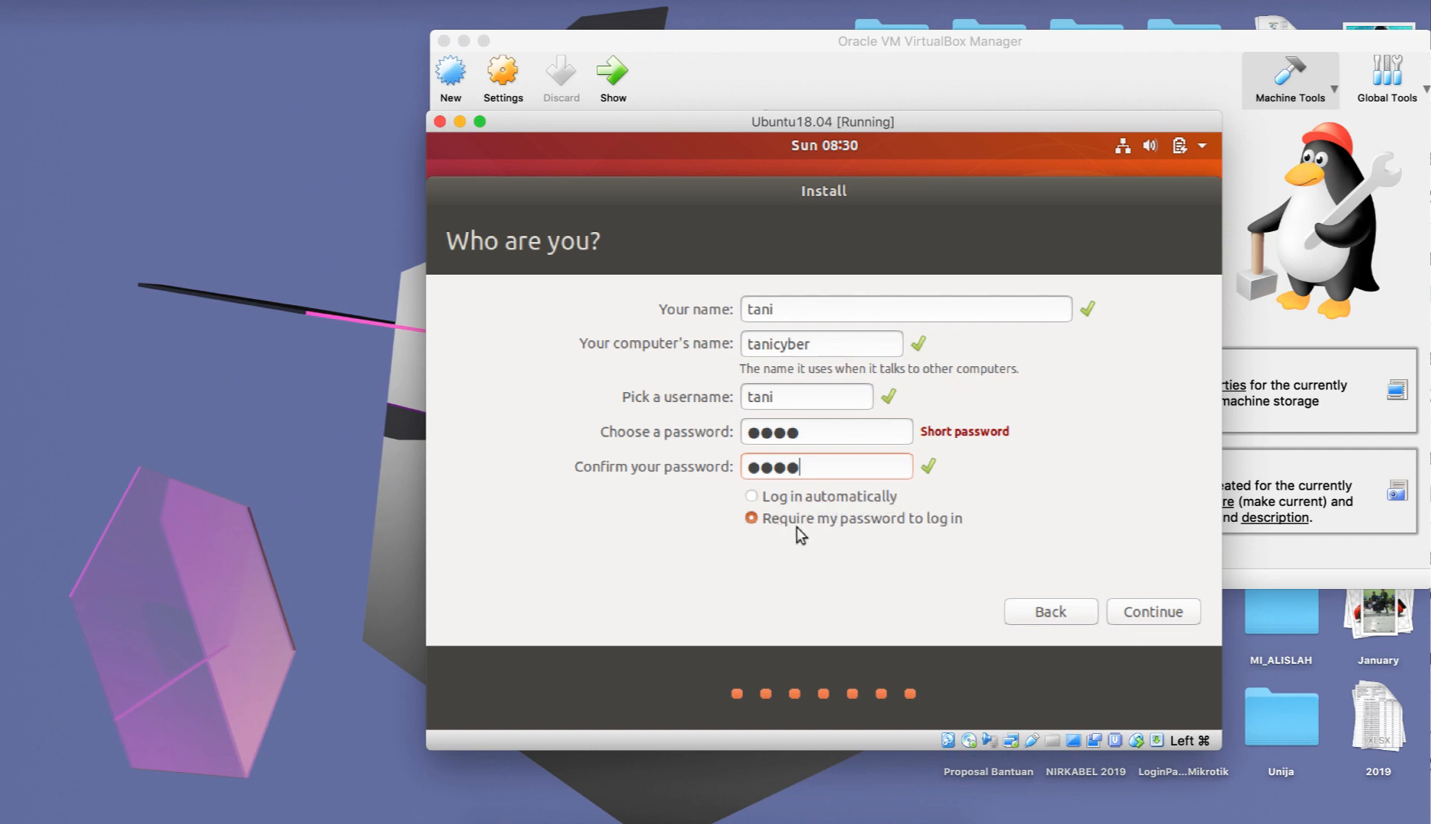
drag(804, 431, 728, 431)
drag(807, 466, 726, 466)
click(1171, 616)
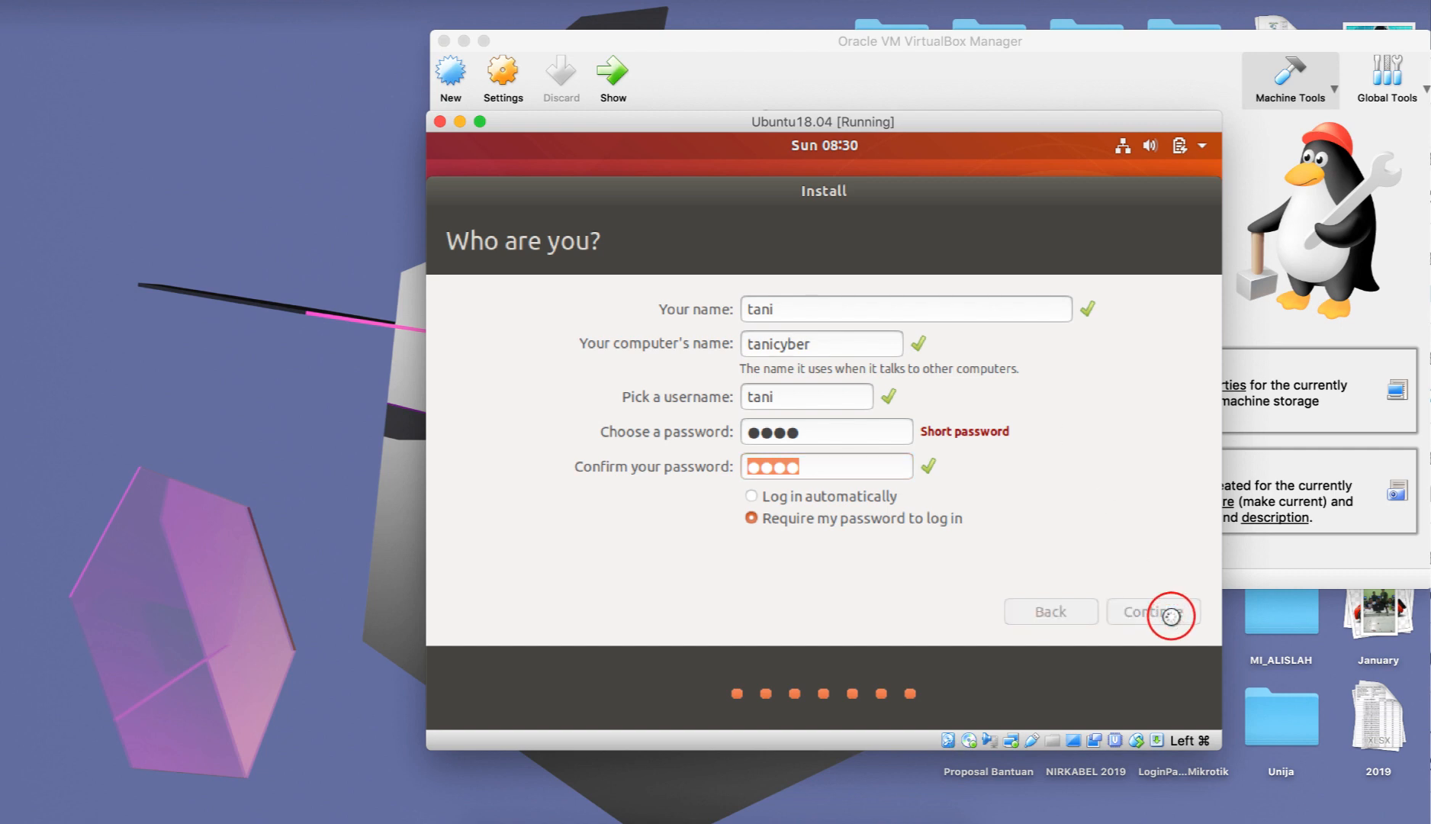